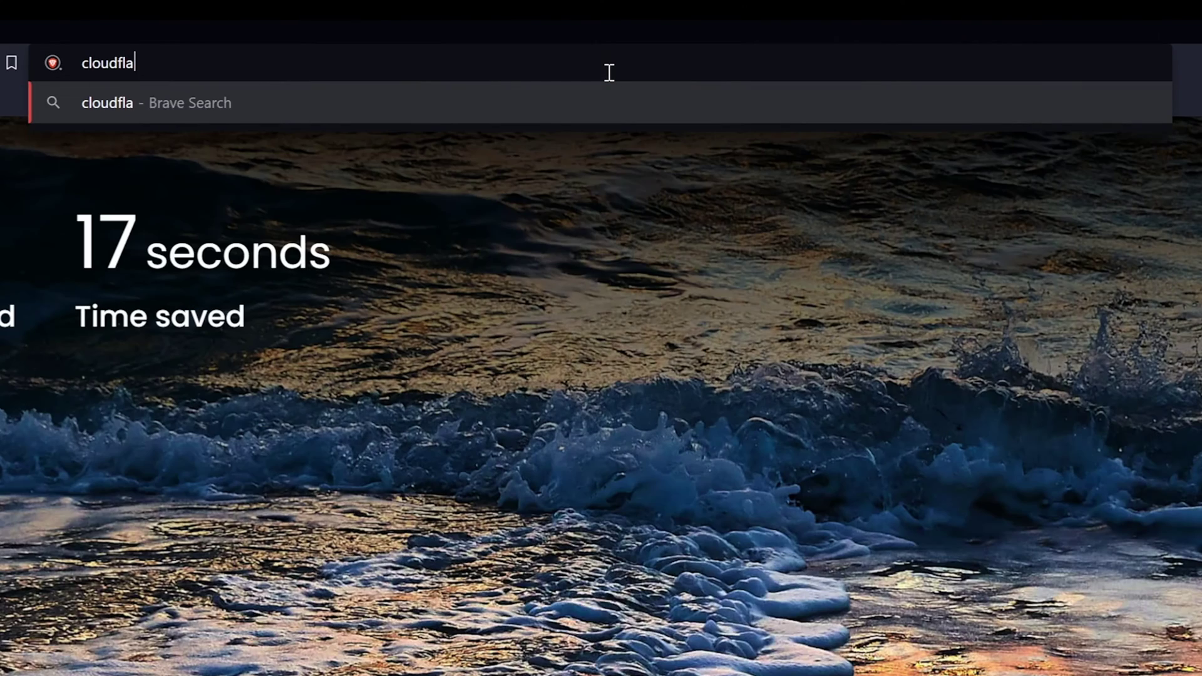
# - Load cloudflare.com in Brave, then go to twitter.com
pyautogui.press('Return')
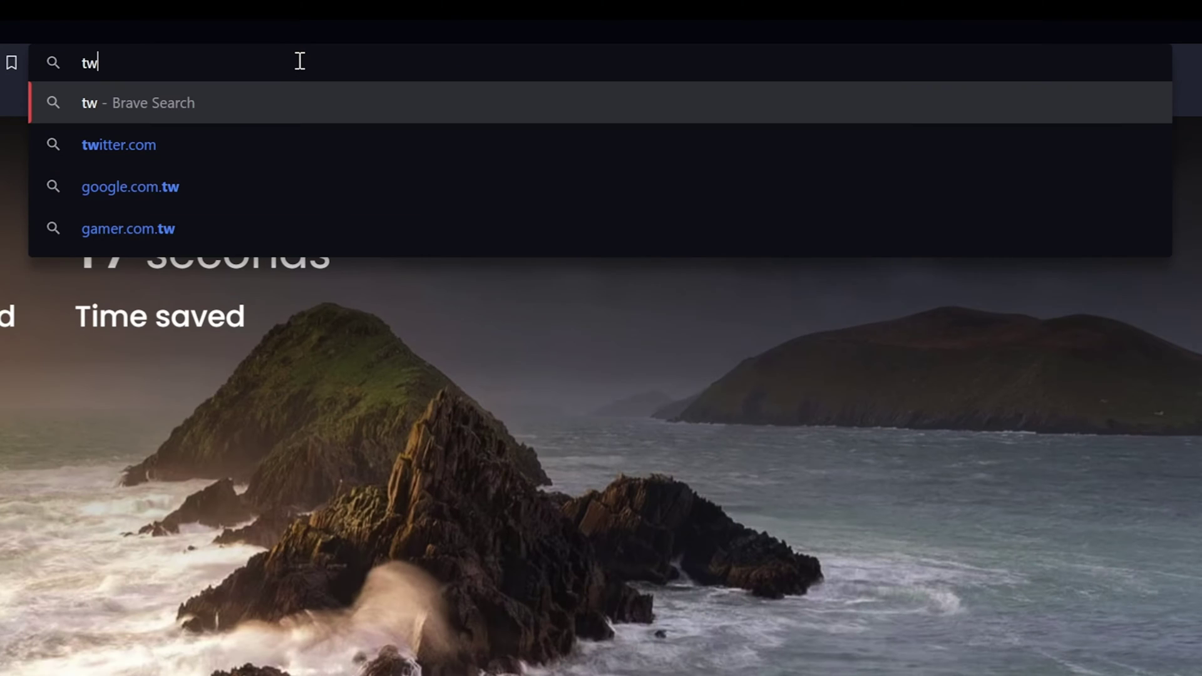
pyautogui.write('tter.com')
pyautogui.press('Return')
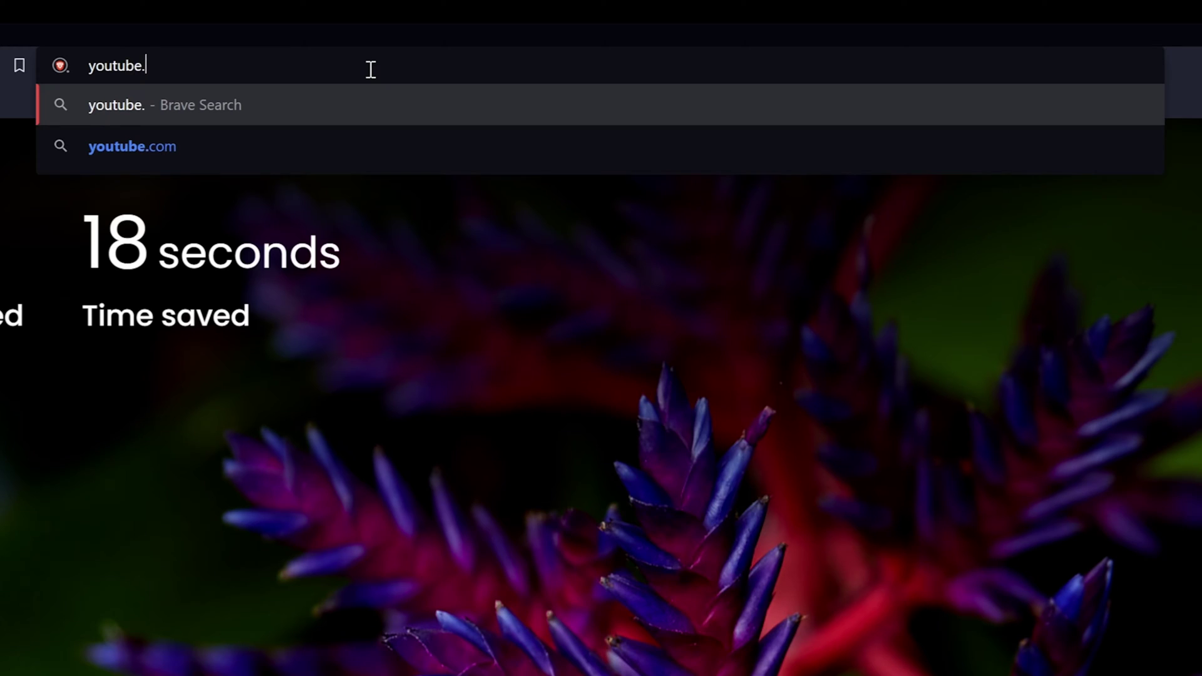
# - Finish entering the youtube.com address in the address bar
pyautogui.write('com')
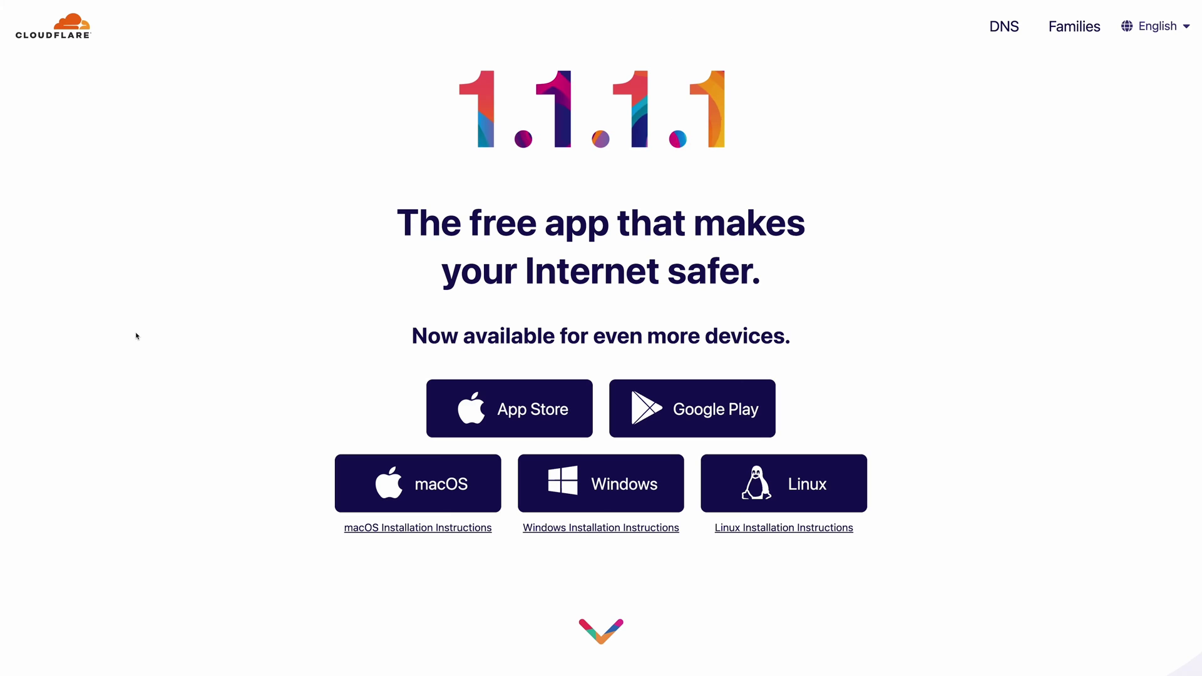
# - Scroll the 1.1.1.1 page past the download options toward the WARP section
pyautogui.scroll(-5, 136, 336)
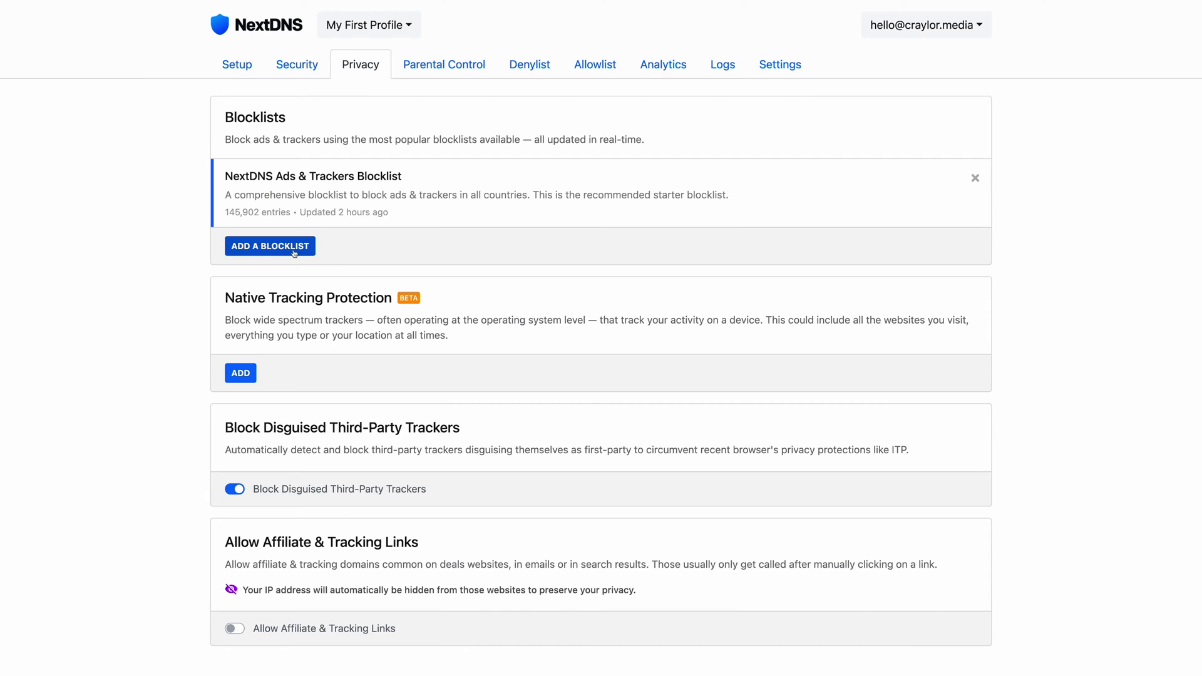
# - Open Add a Blocklist, scroll the blocklists, then scroll resolver rankings to NextDNS at 24.09 ms
pyautogui.click(293, 251)
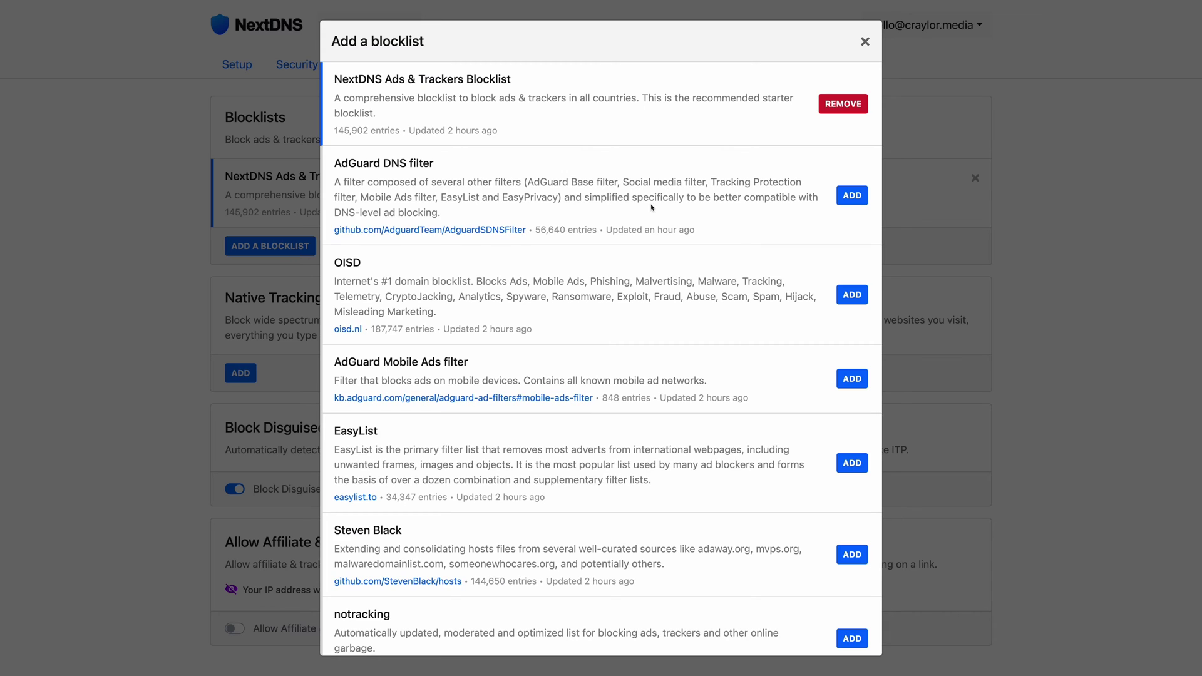
pyautogui.scroll(-5, 657, 207)
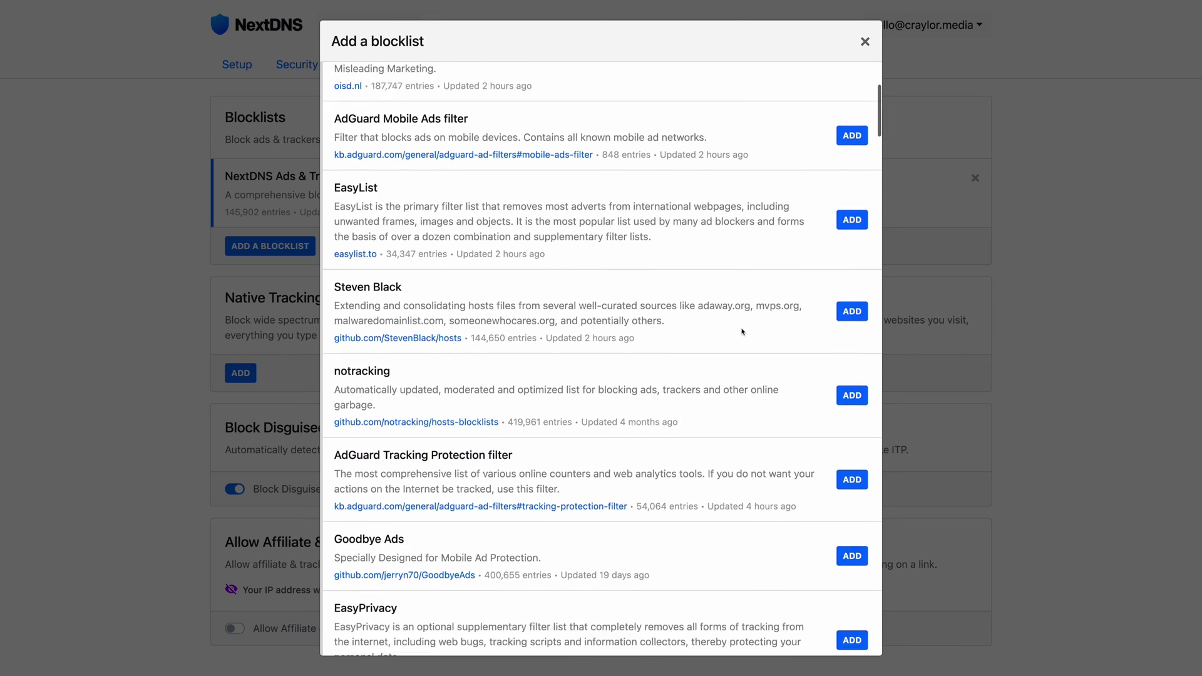
pyautogui.scroll(-5, 747, 338)
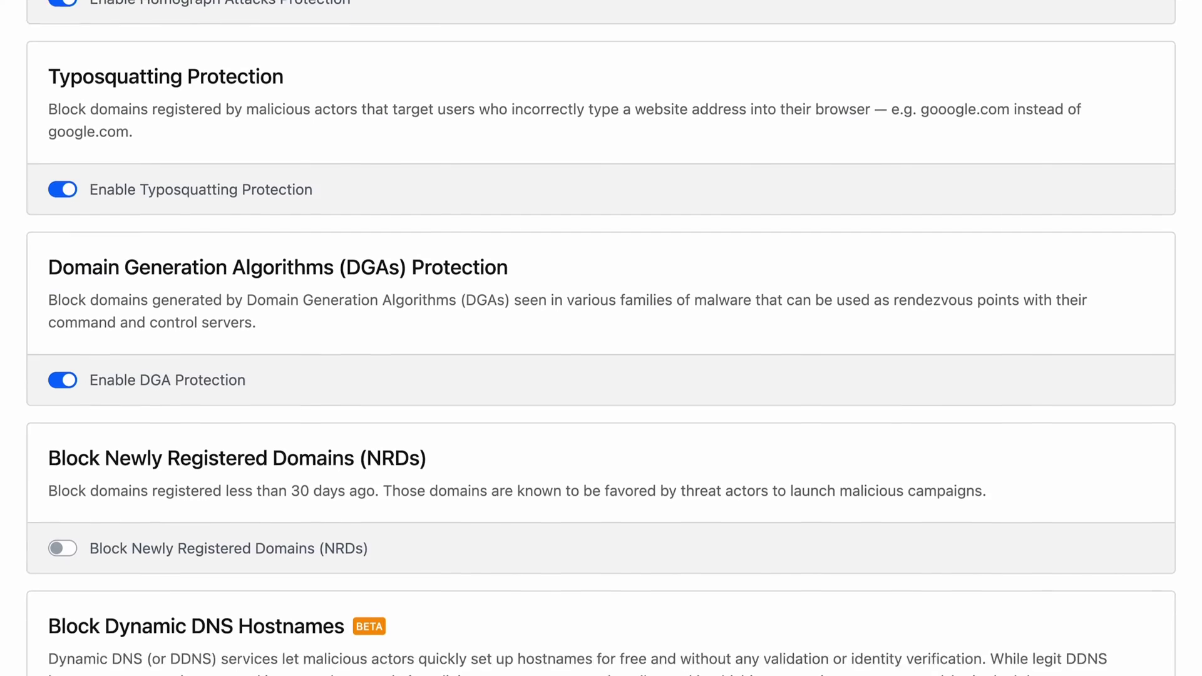
pyautogui.scroll(-1, 601, 332)
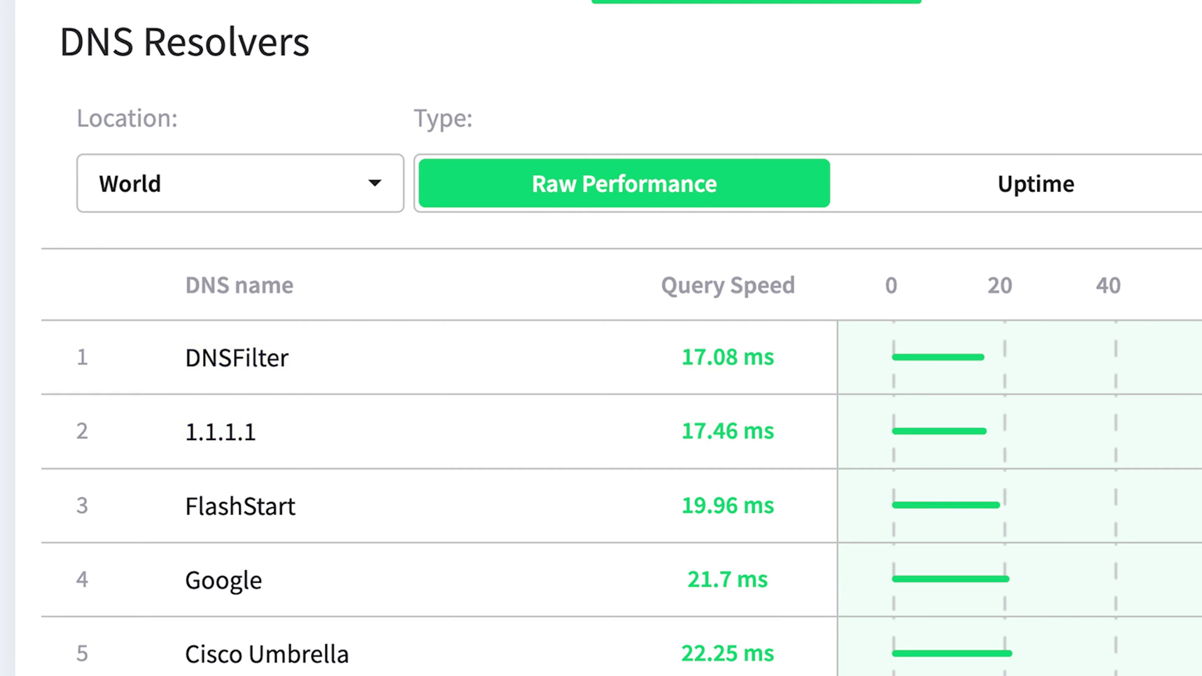
pyautogui.scroll(-5, 601, 438)
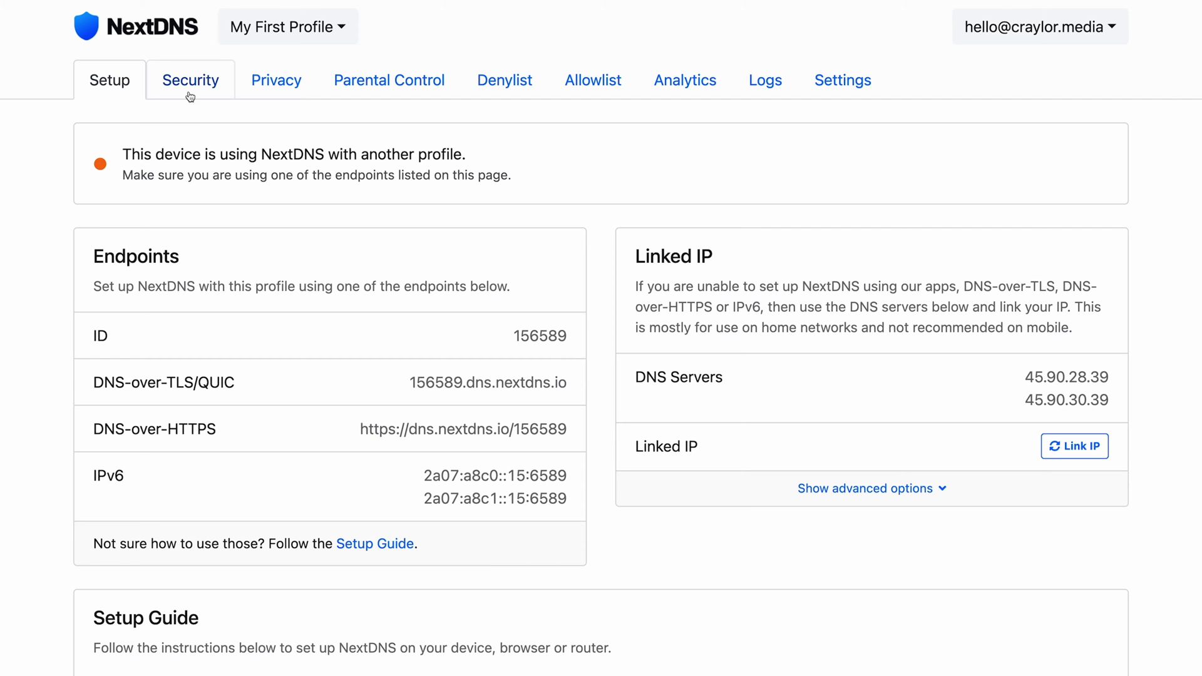
# - View the profile's Security, Privacy and Parental Control tabs one after another
pyautogui.click(190, 82)
pyautogui.click(264, 98)
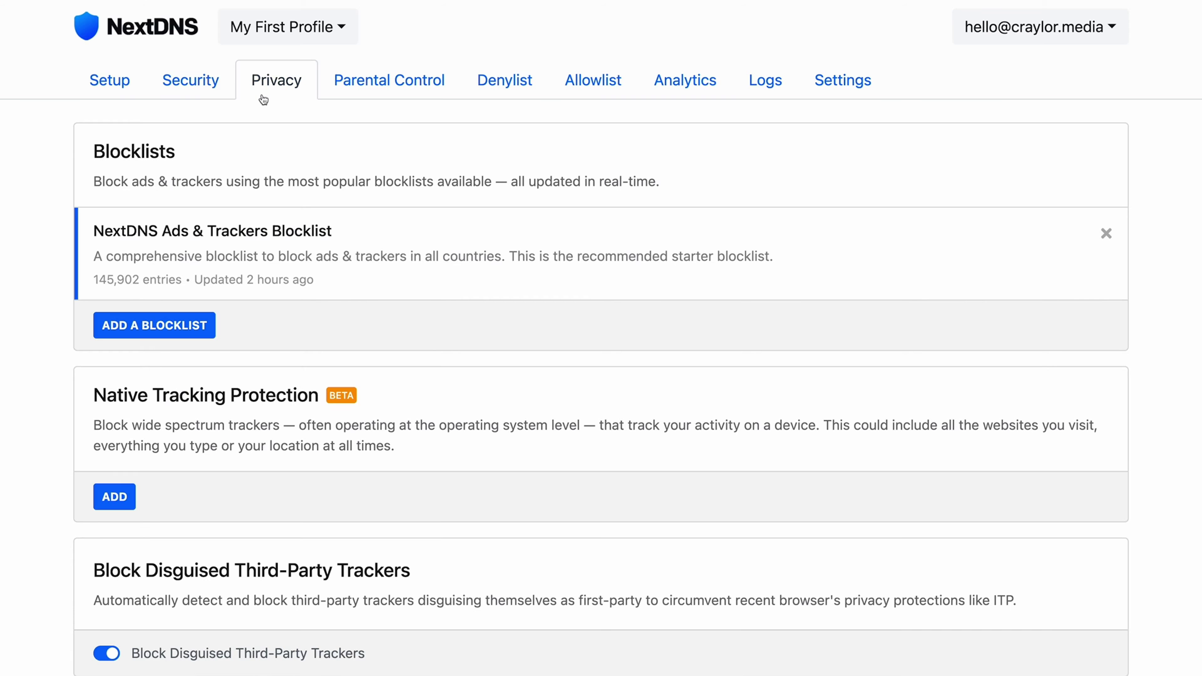
pyautogui.click(381, 94)
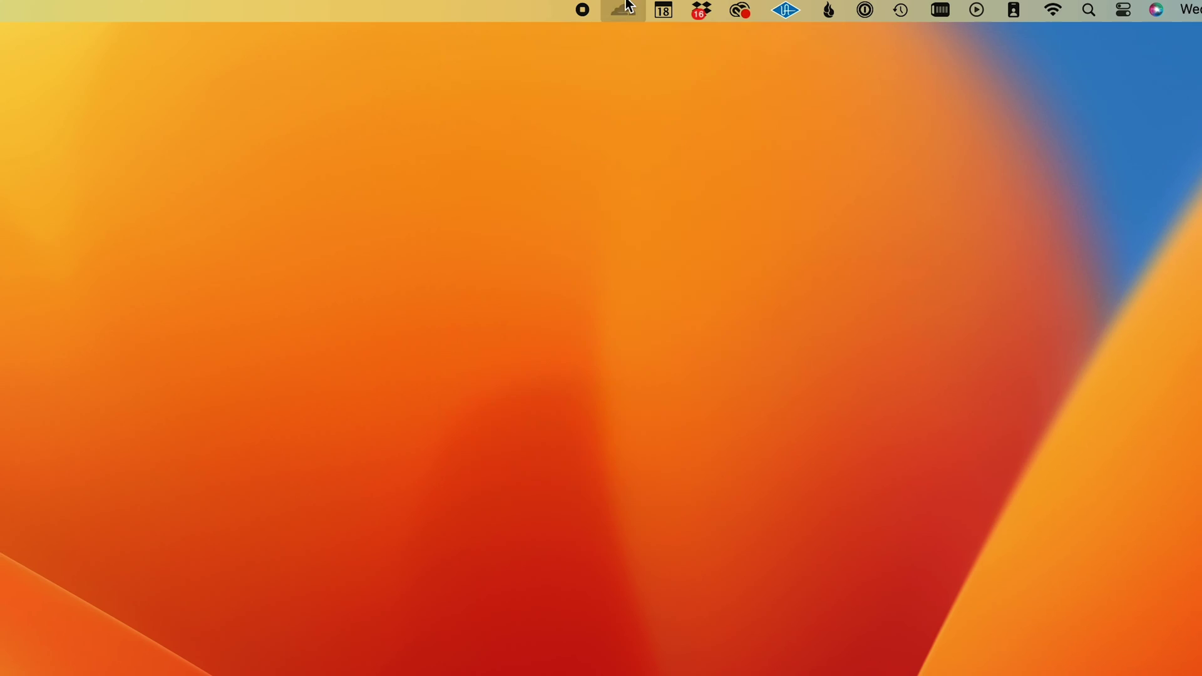
# - Connect WARP to 1.1.1.1 from the menu-bar status panel
pyautogui.click(625, 11)
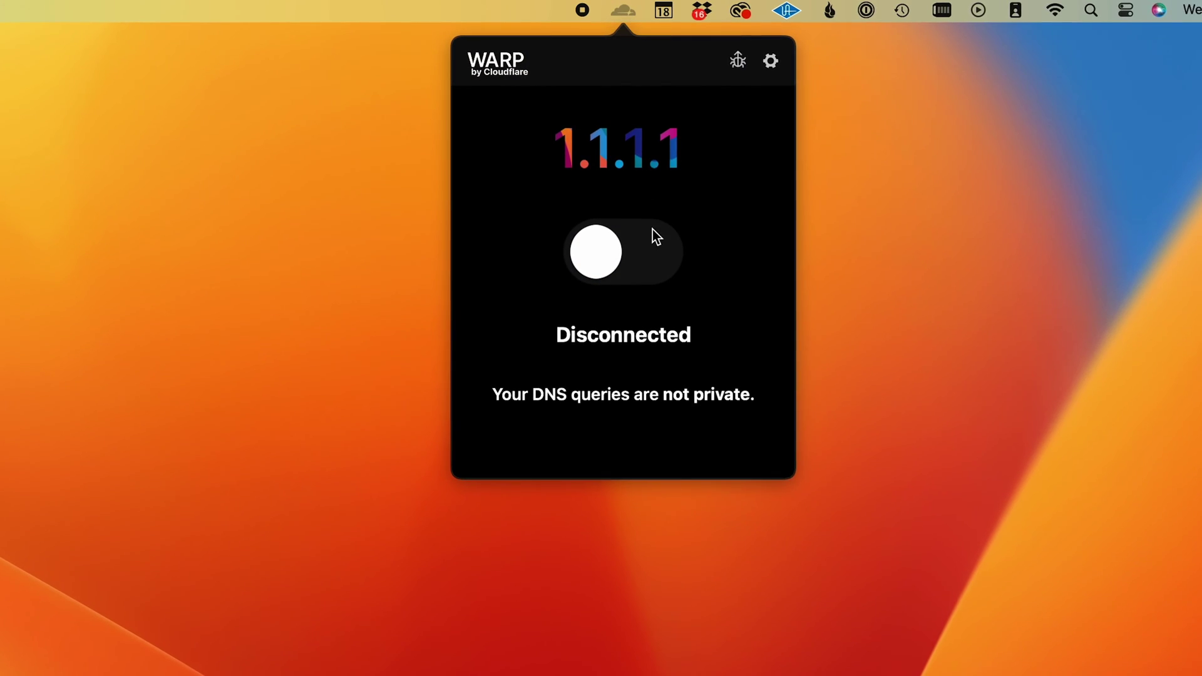
pyautogui.click(654, 251)
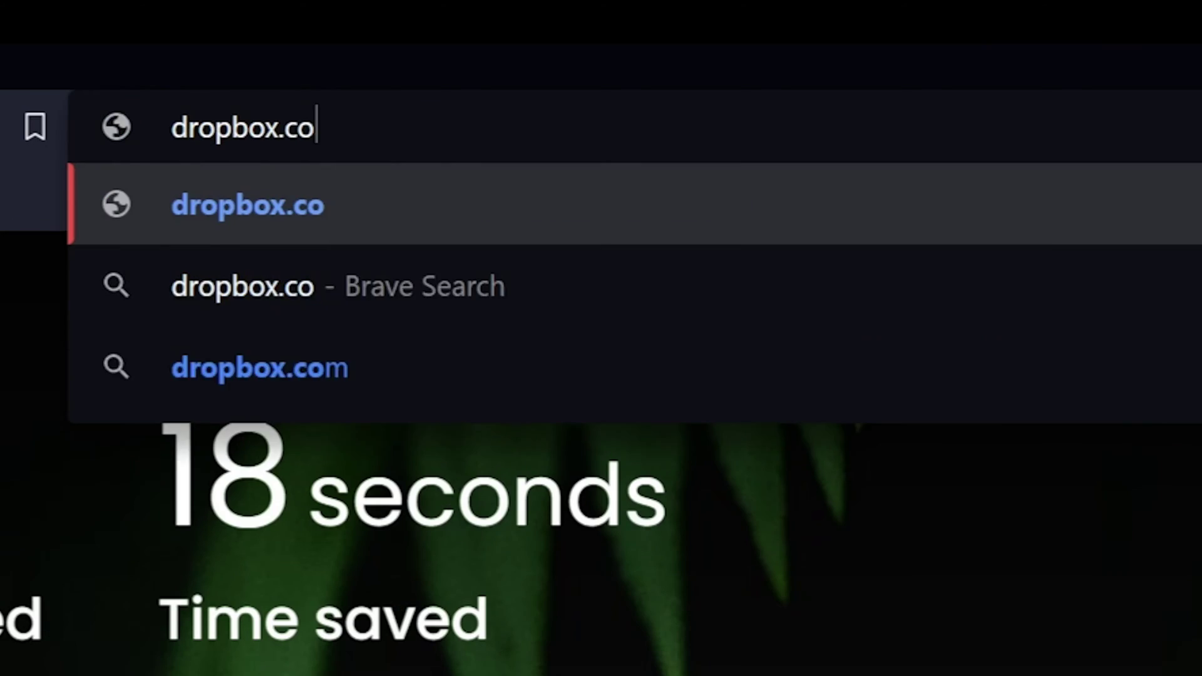
# - Load dropbox.com from the address bar
pyautogui.press('Return')
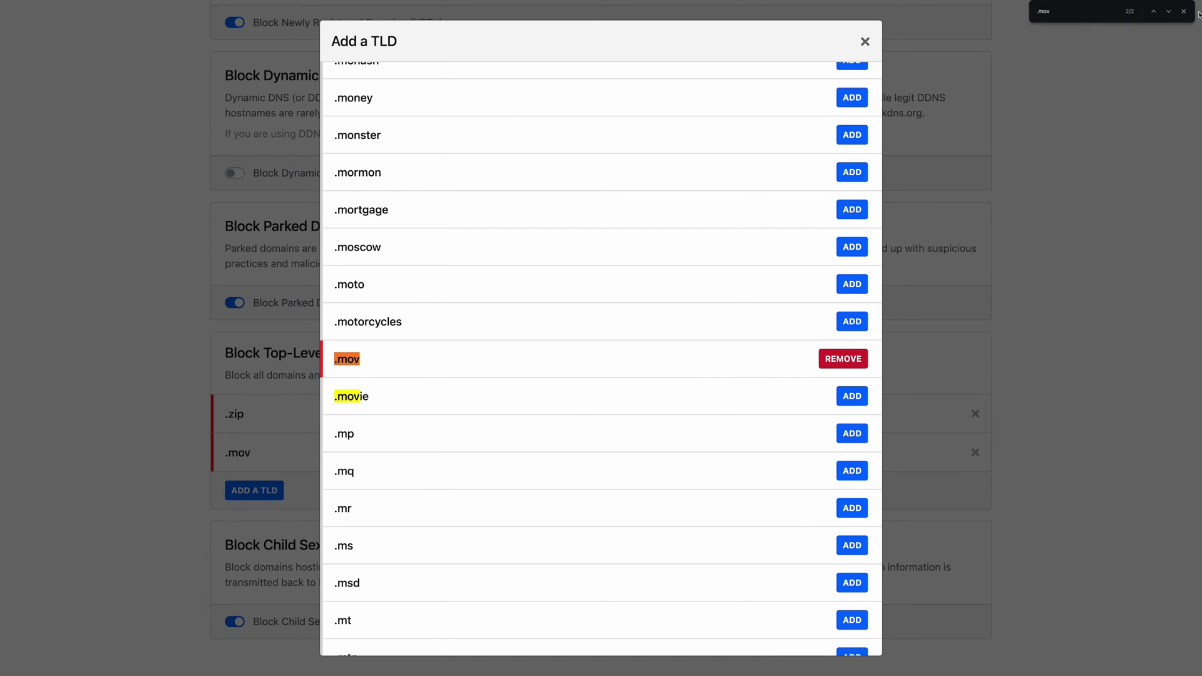
# - Review the blocked TLDs and add .mov alongside .zip
pyautogui.click(865, 41)
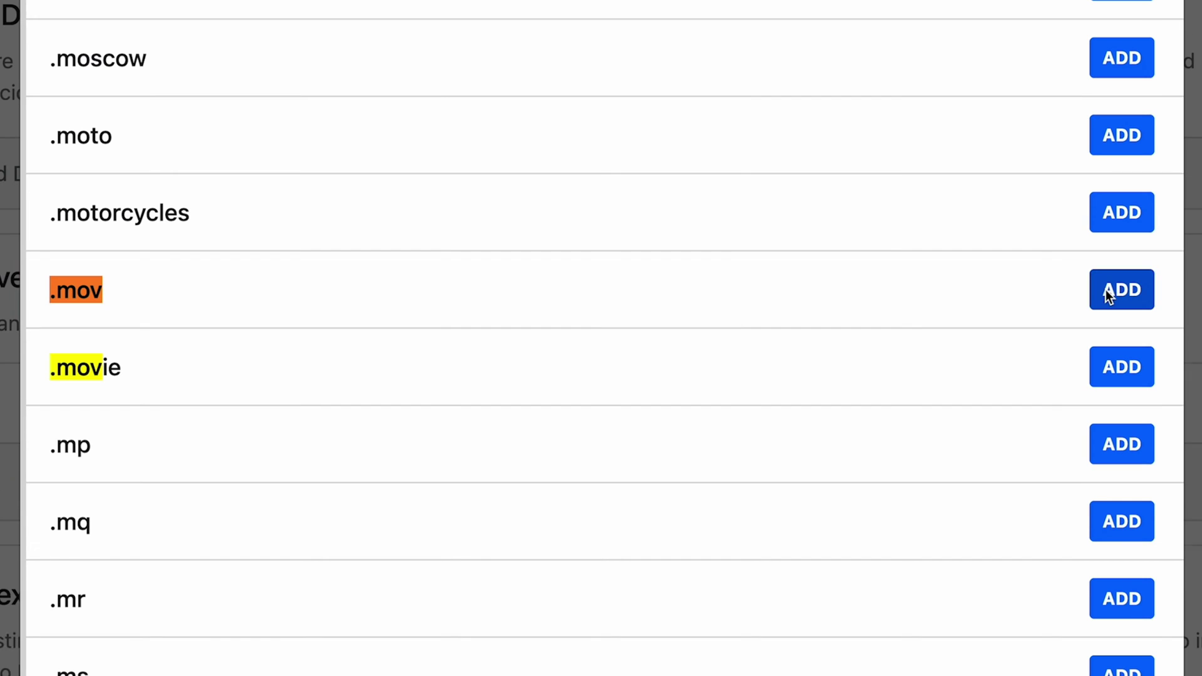
pyautogui.click(1105, 290)
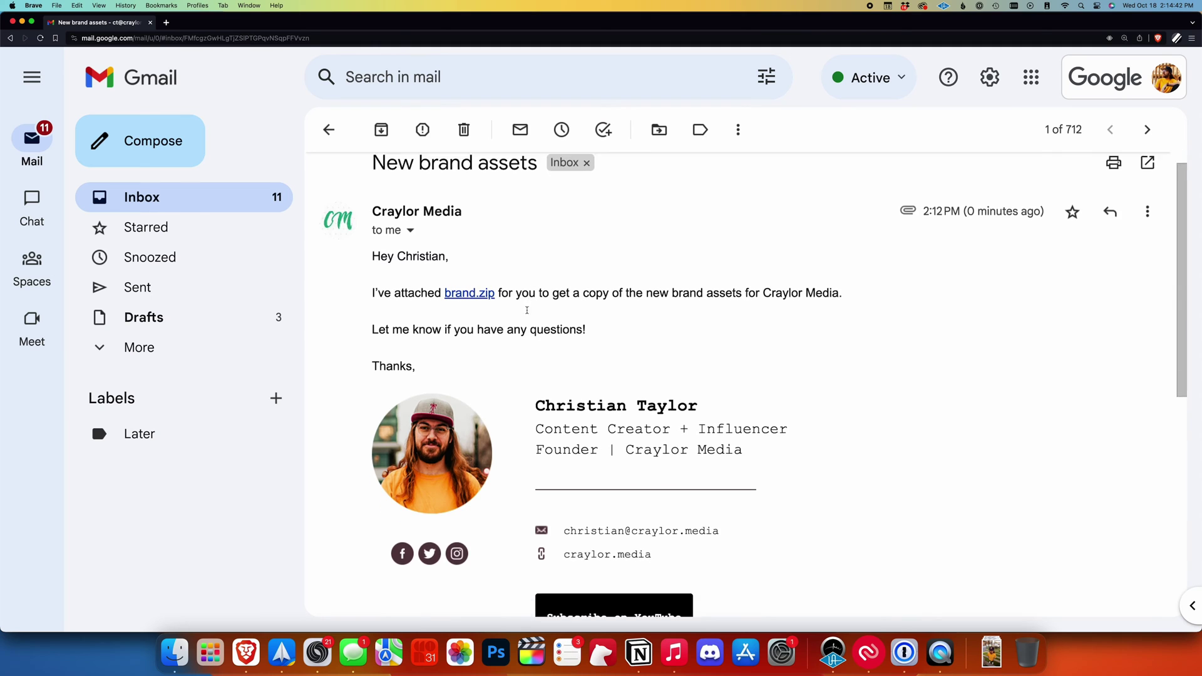
# - Scroll the New brand assets email and follow its brand.zip link
pyautogui.scroll(-5, 527, 311)
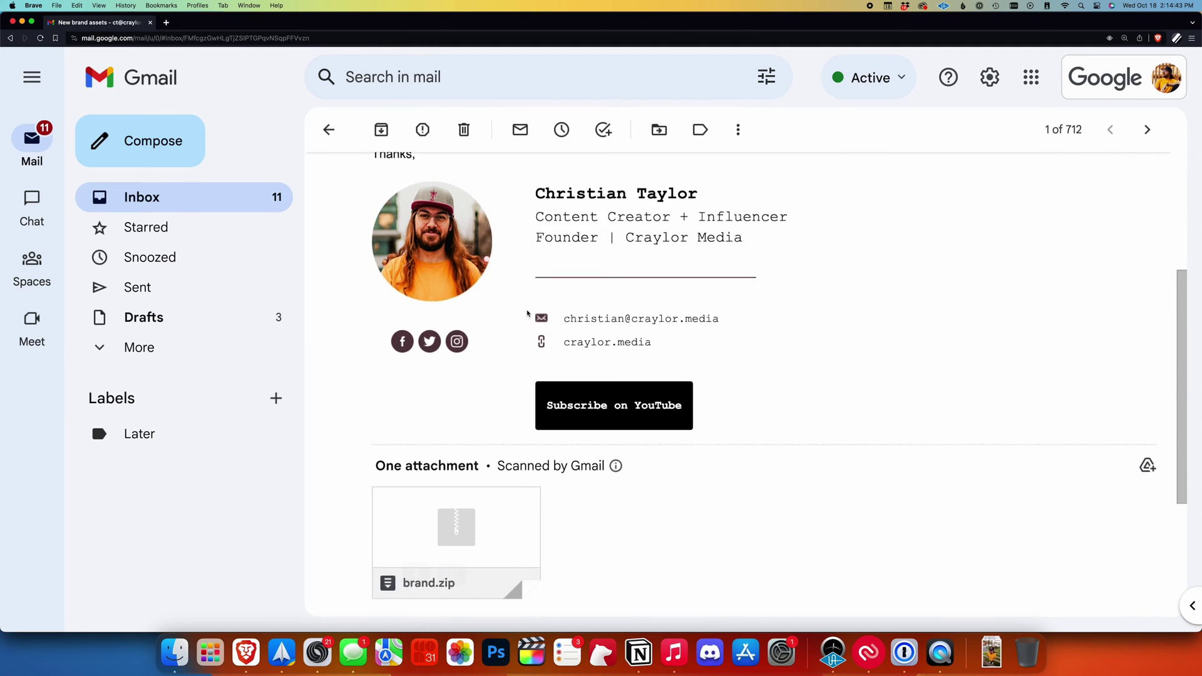
pyautogui.moveTo(519, 424)
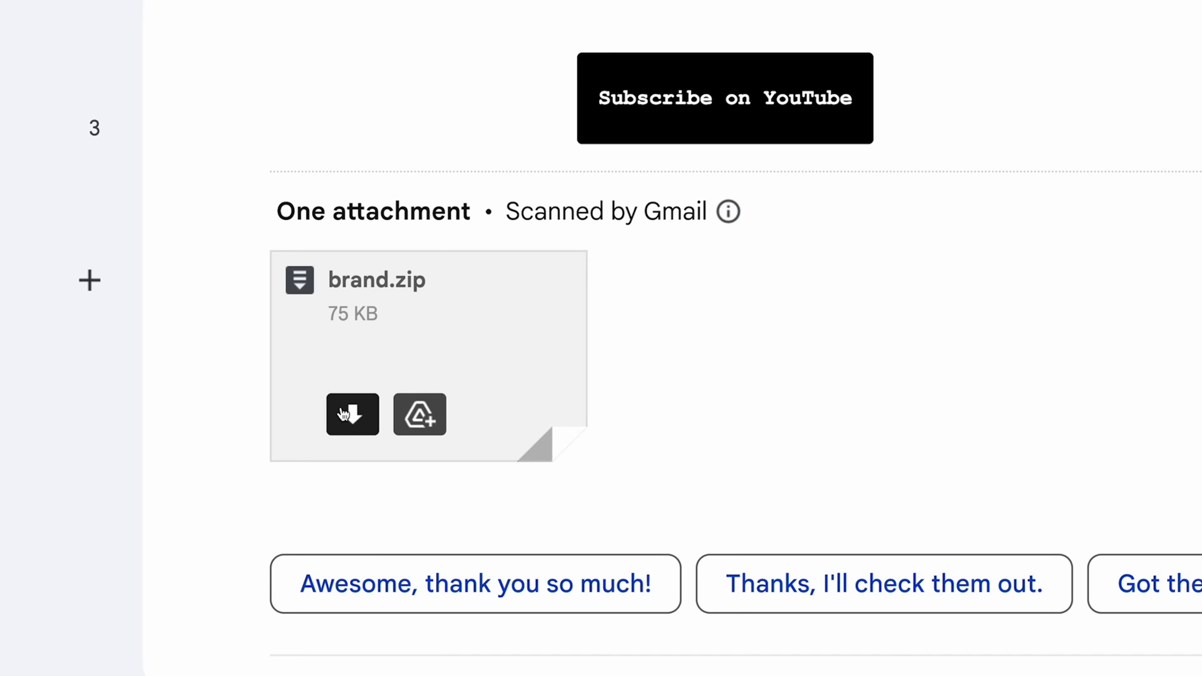
pyautogui.click(344, 414)
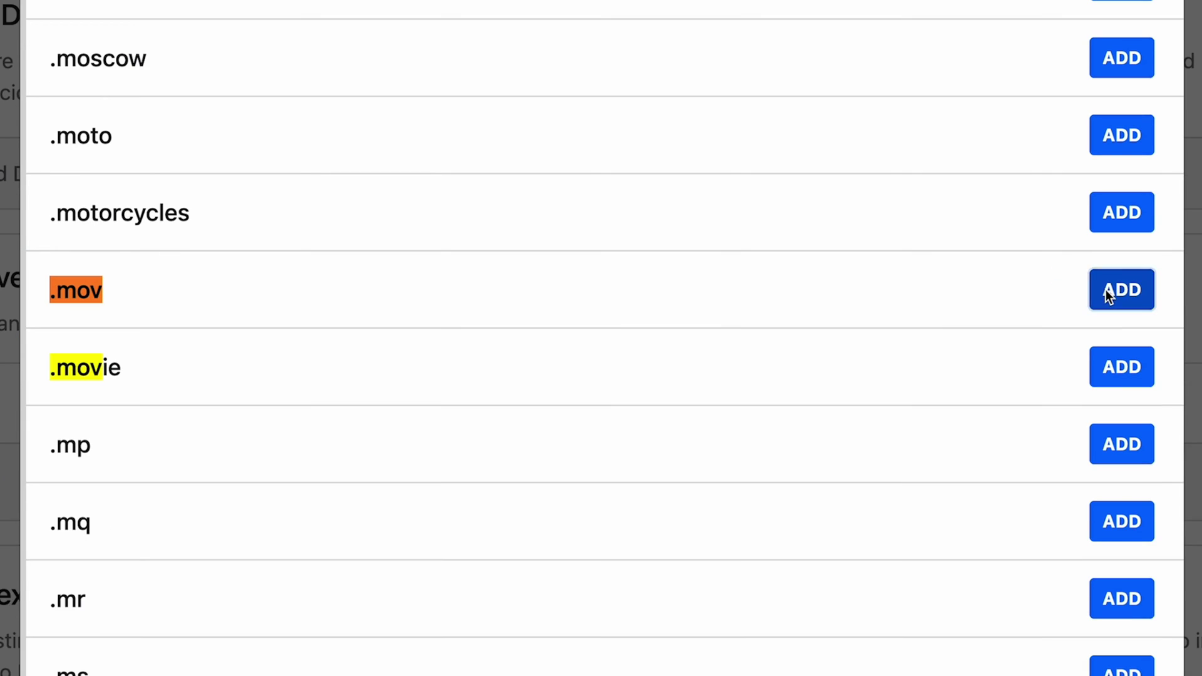
# - Add .mov in the Add a TLD dialog and scroll down to Block Newly Registered Domains
pyautogui.click(1104, 290)
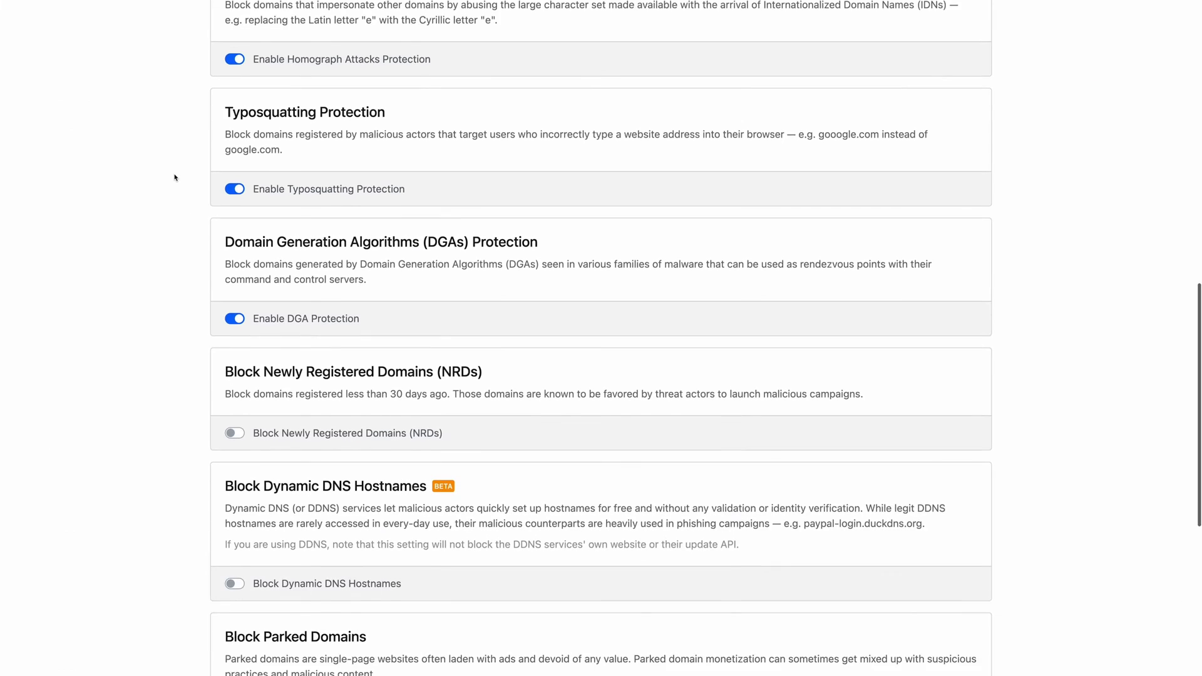
pyautogui.scroll(-1, 175, 178)
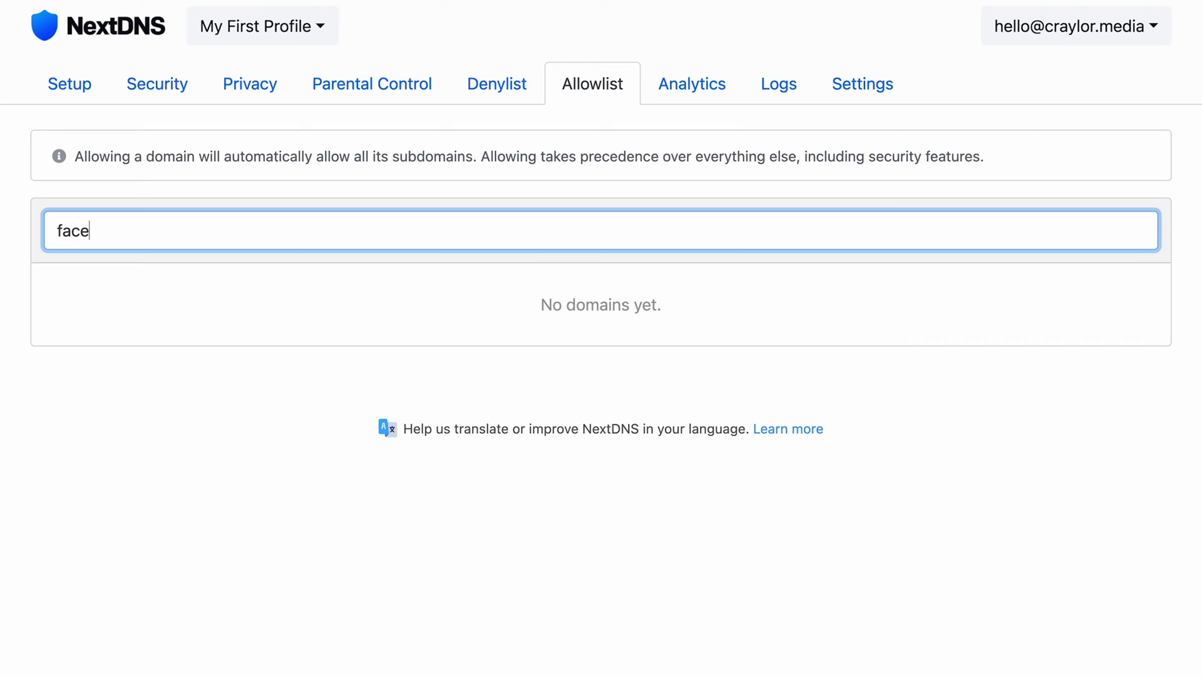
# - Add facebook.com to the allowlist so *.facebook.com and its subdomains are always allowed
pyautogui.press('Return')
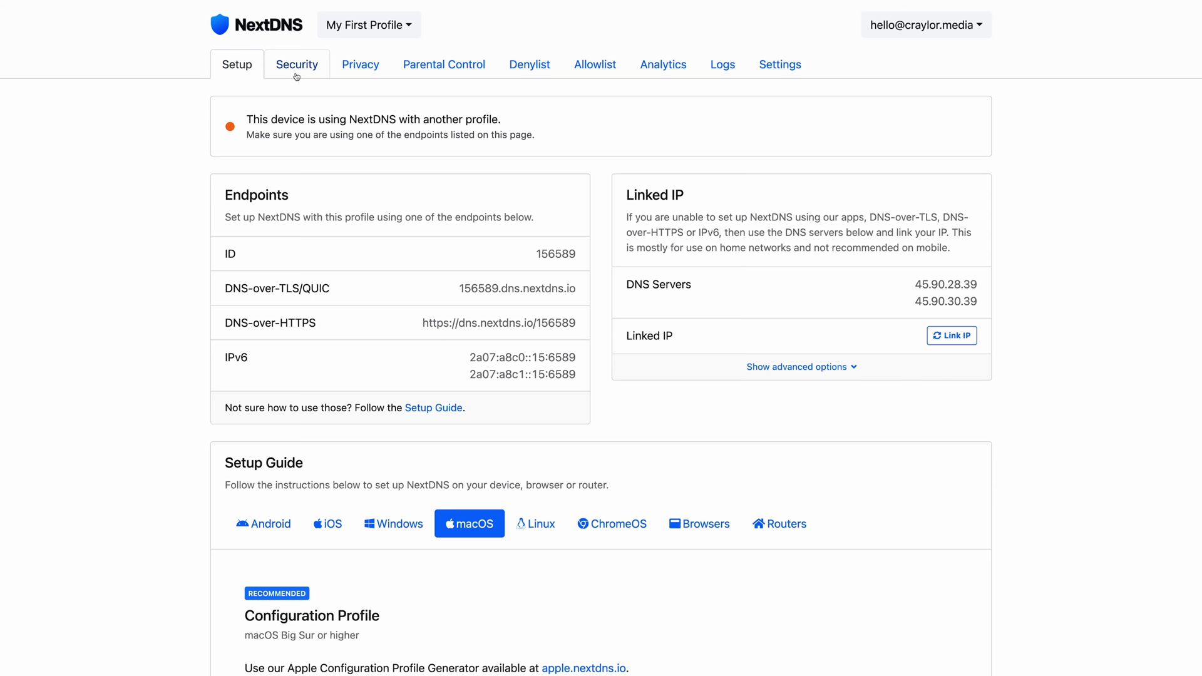
pyautogui.click(296, 77)
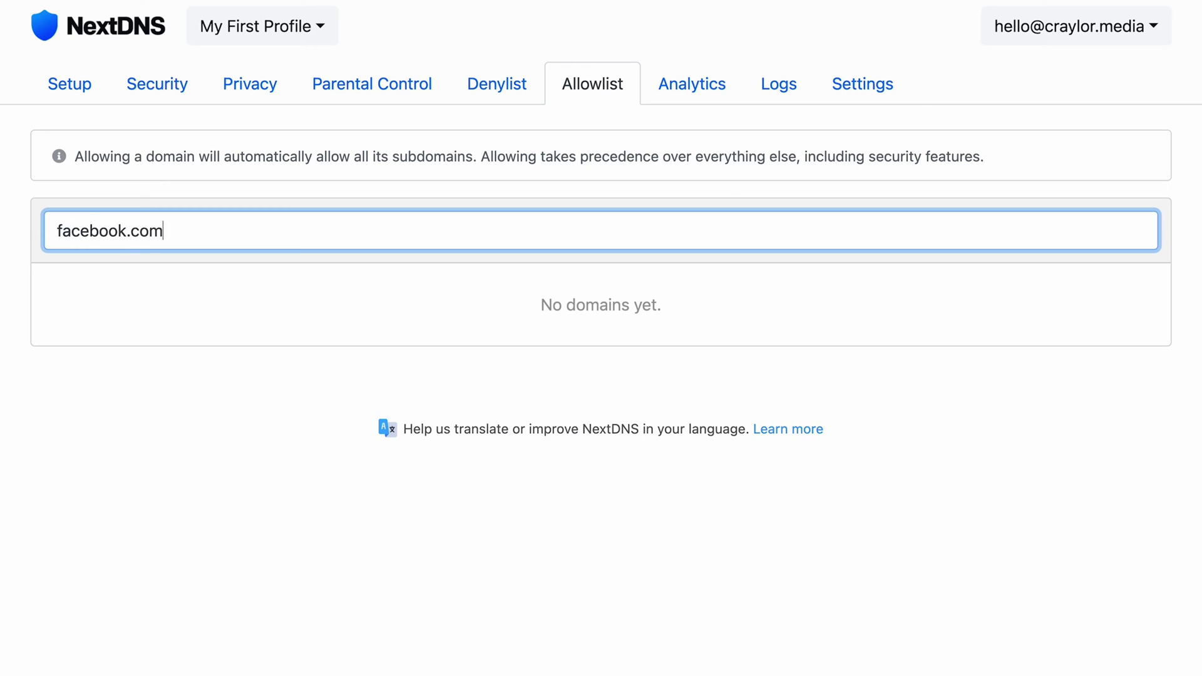
pyautogui.press('Return')
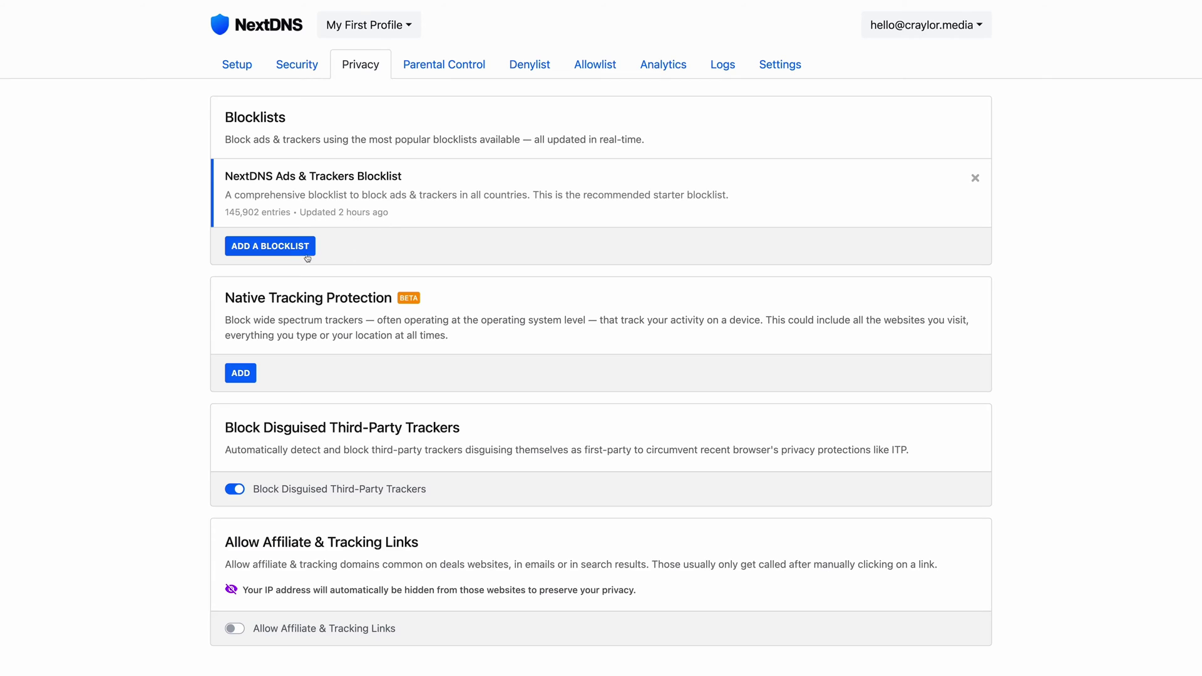
# - Browse through the catalogue of available blocklists
pyautogui.click(294, 246)
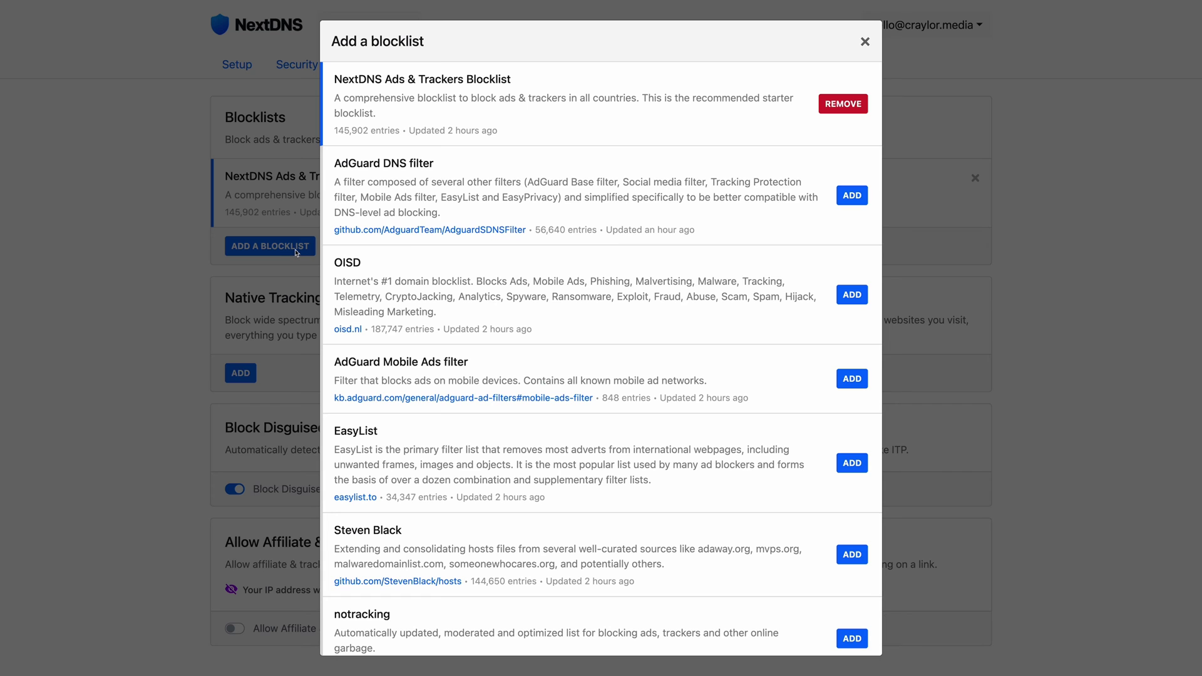
pyautogui.scroll(-5, 659, 206)
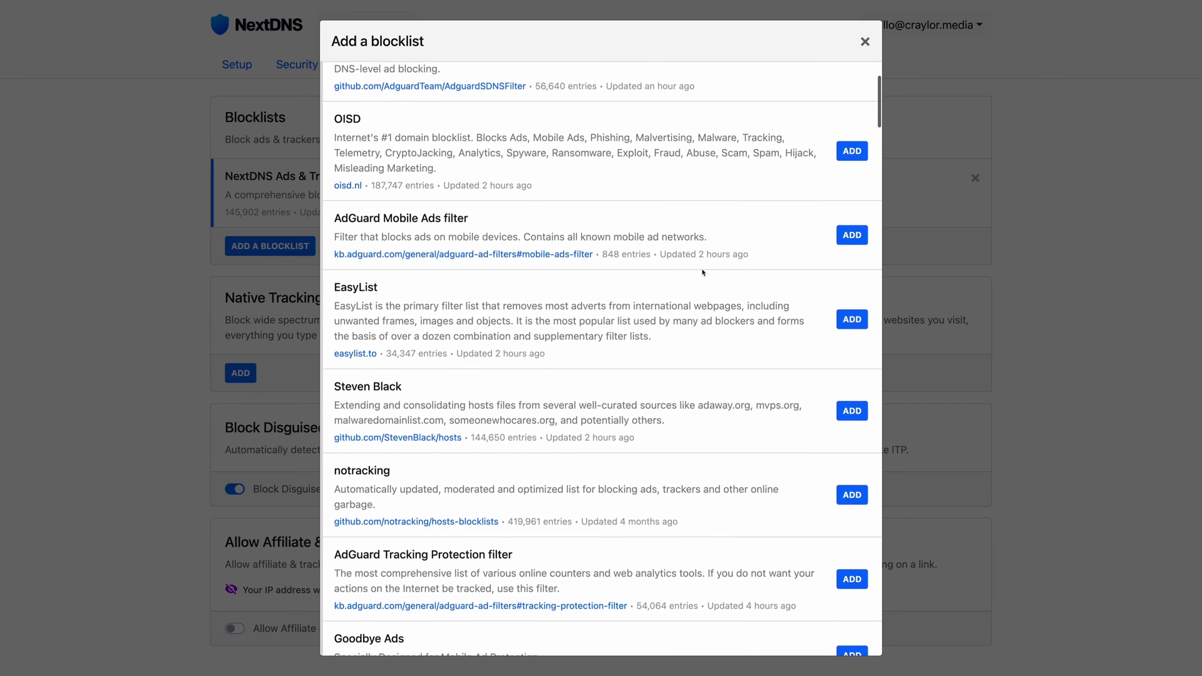
pyautogui.scroll(-3, 749, 338)
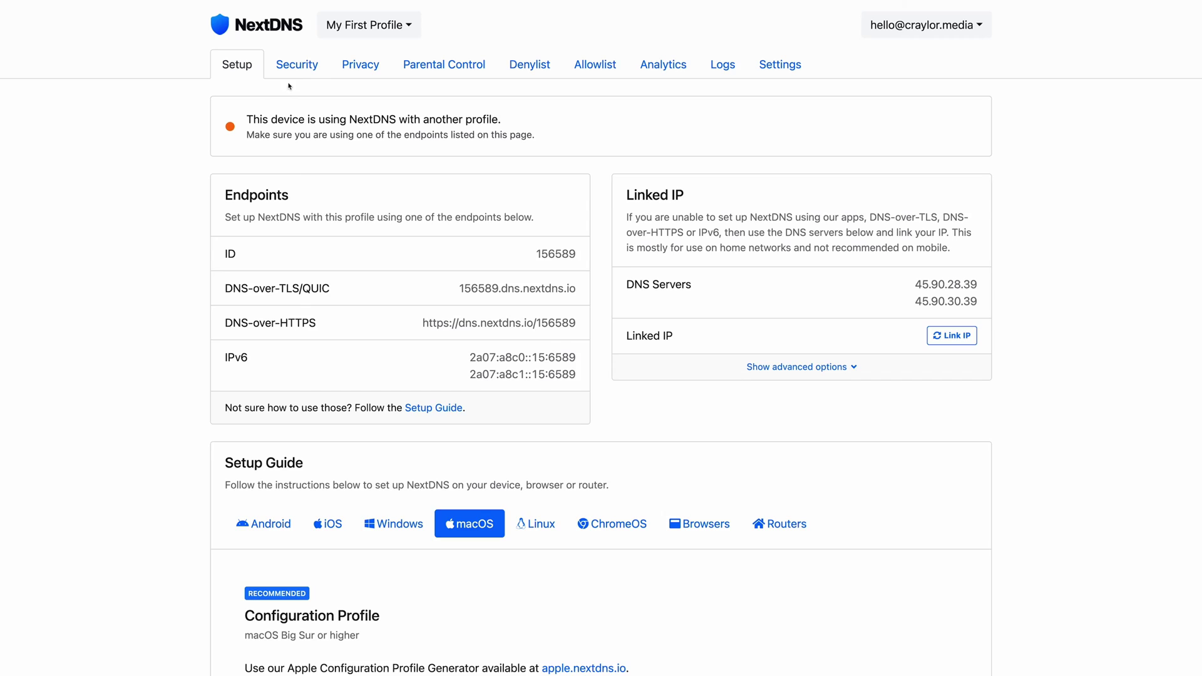
# - Review the profile's Security, Privacy and Parental Control settings pages
pyautogui.click(297, 76)
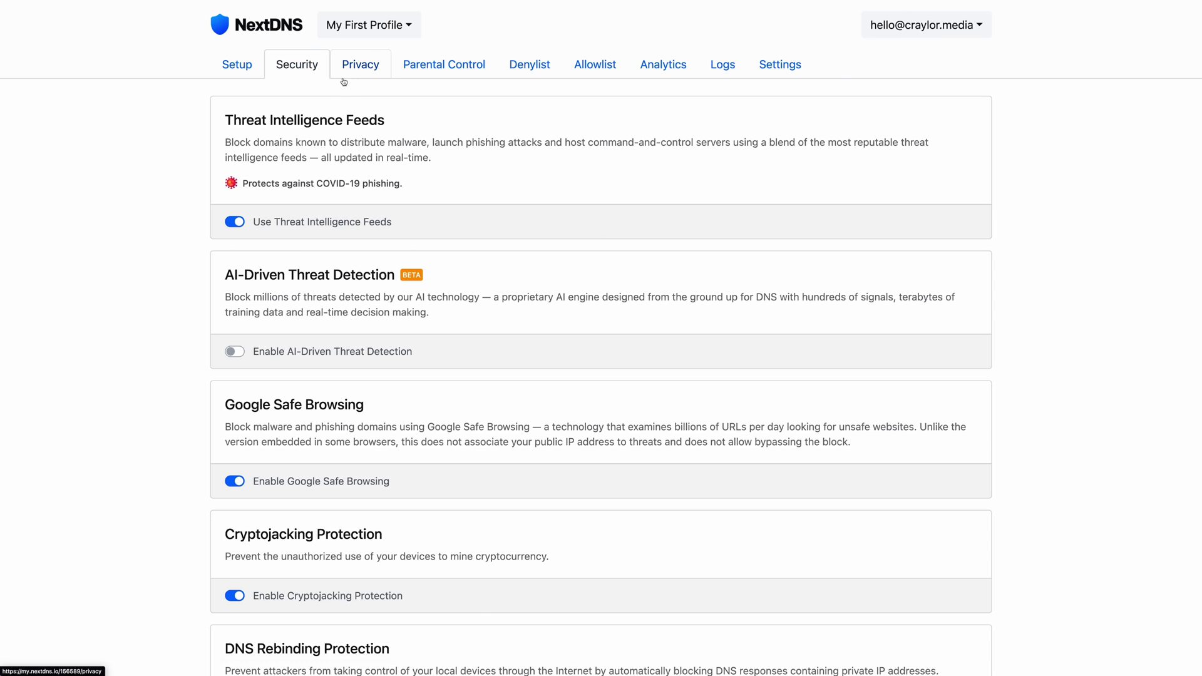
pyautogui.click(351, 78)
pyautogui.click(426, 75)
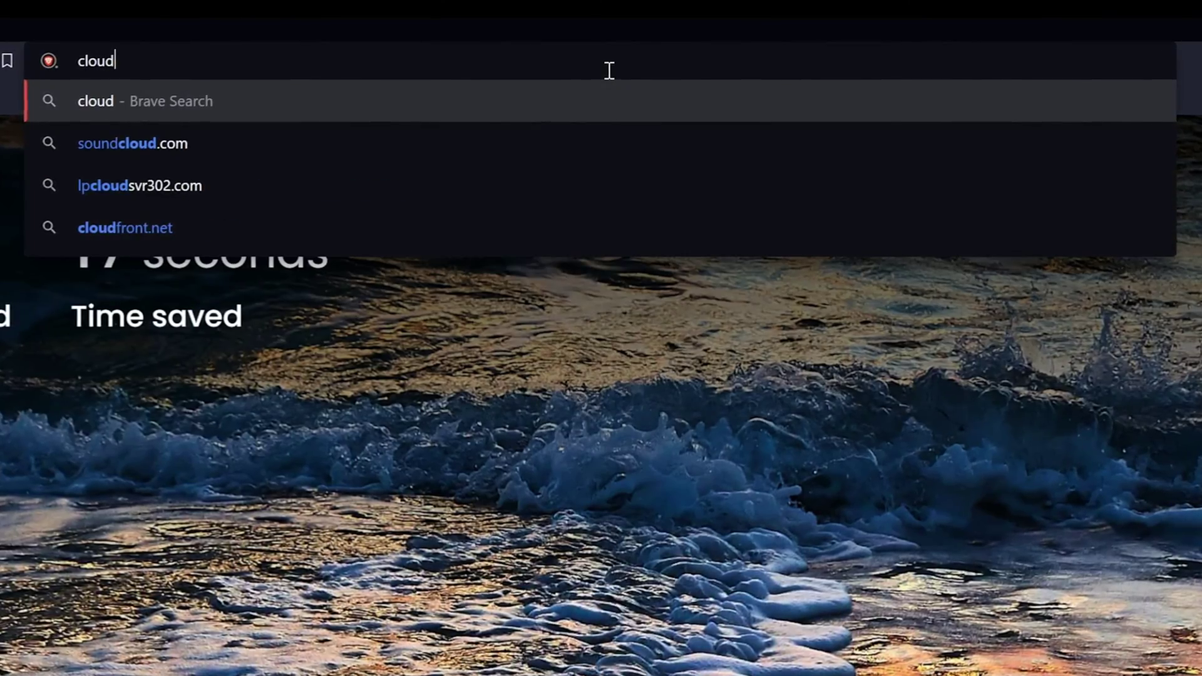
# - Start entering cloudflare.com and twitter addresses, then load youtube.com in a new tab
pyautogui.write('flare.com')
pyautogui.click(292, 55)
pyautogui.write('tw')
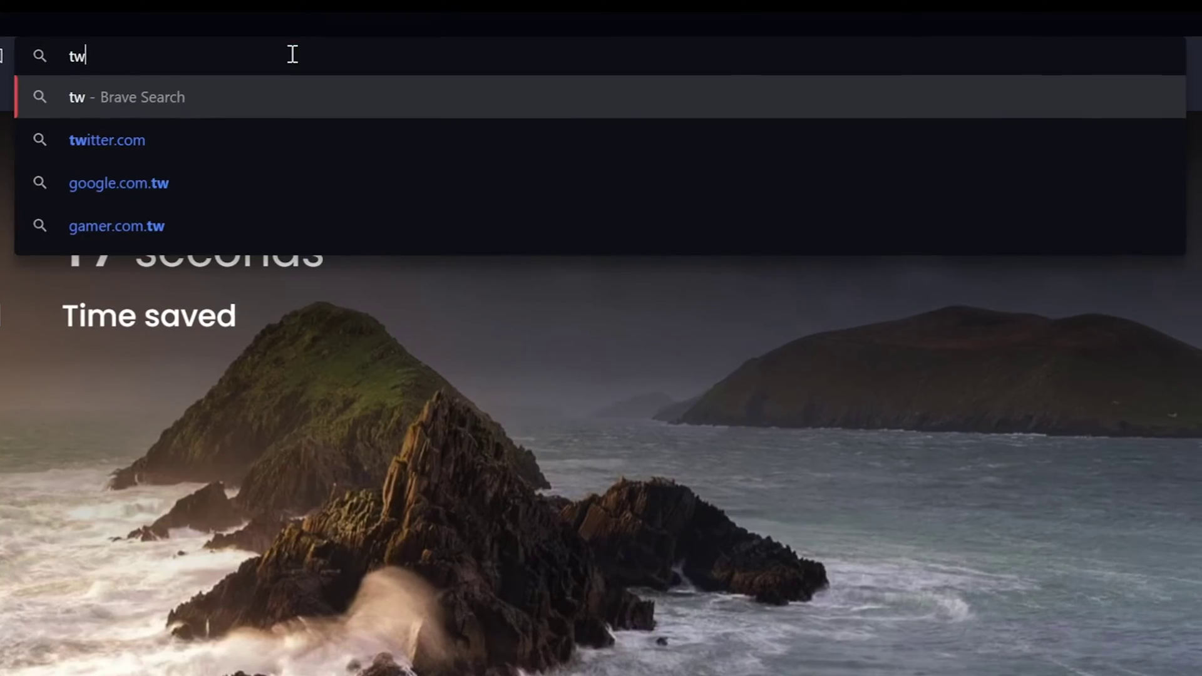
pyautogui.write('itte')
pyautogui.write('youtube.')
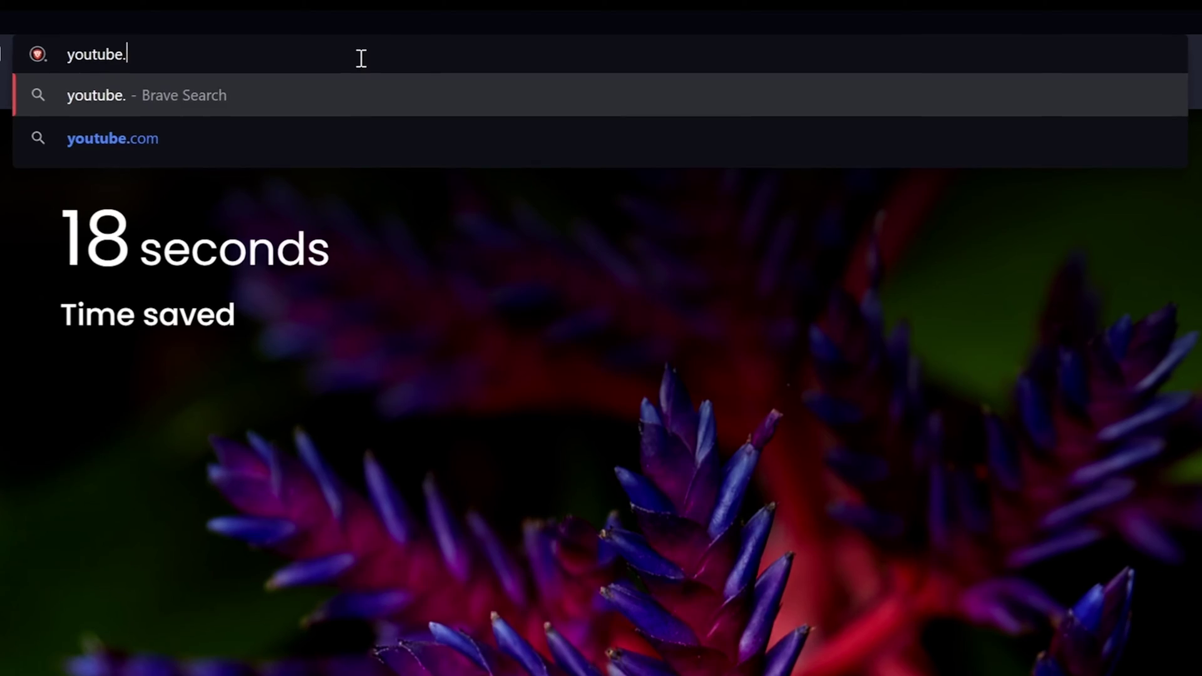
pyautogui.write('com')
pyautogui.press('Return')
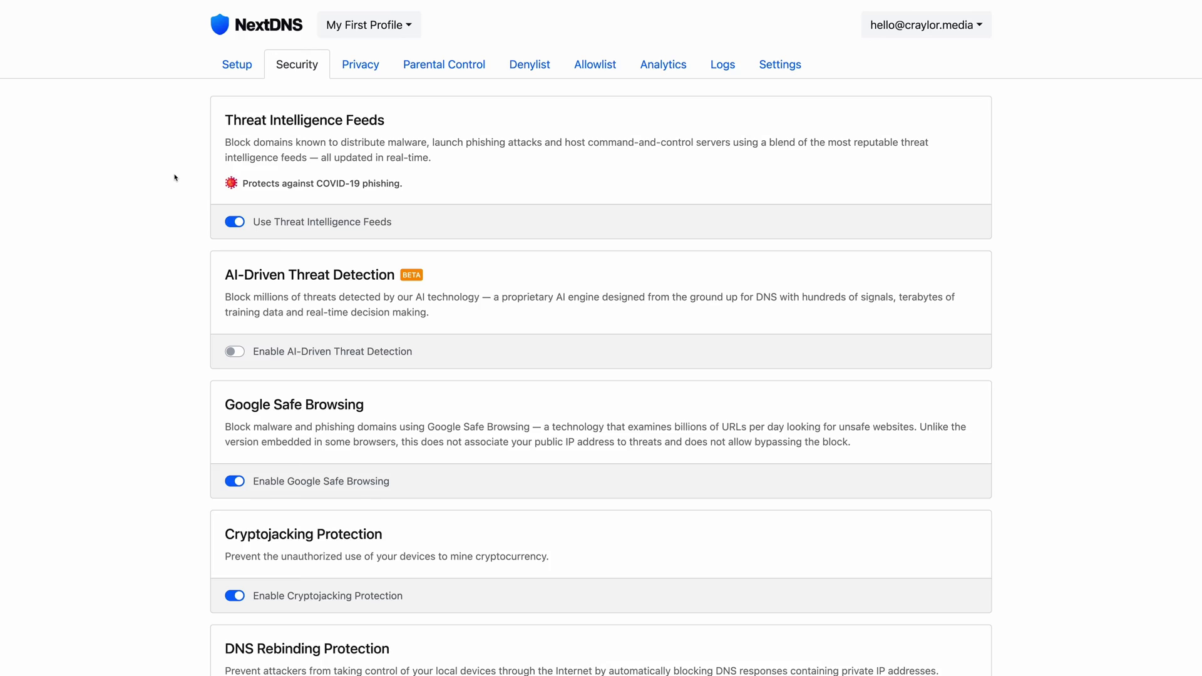
pyautogui.scroll(-5, 175, 179)
pyautogui.scroll(-6, 175, 177)
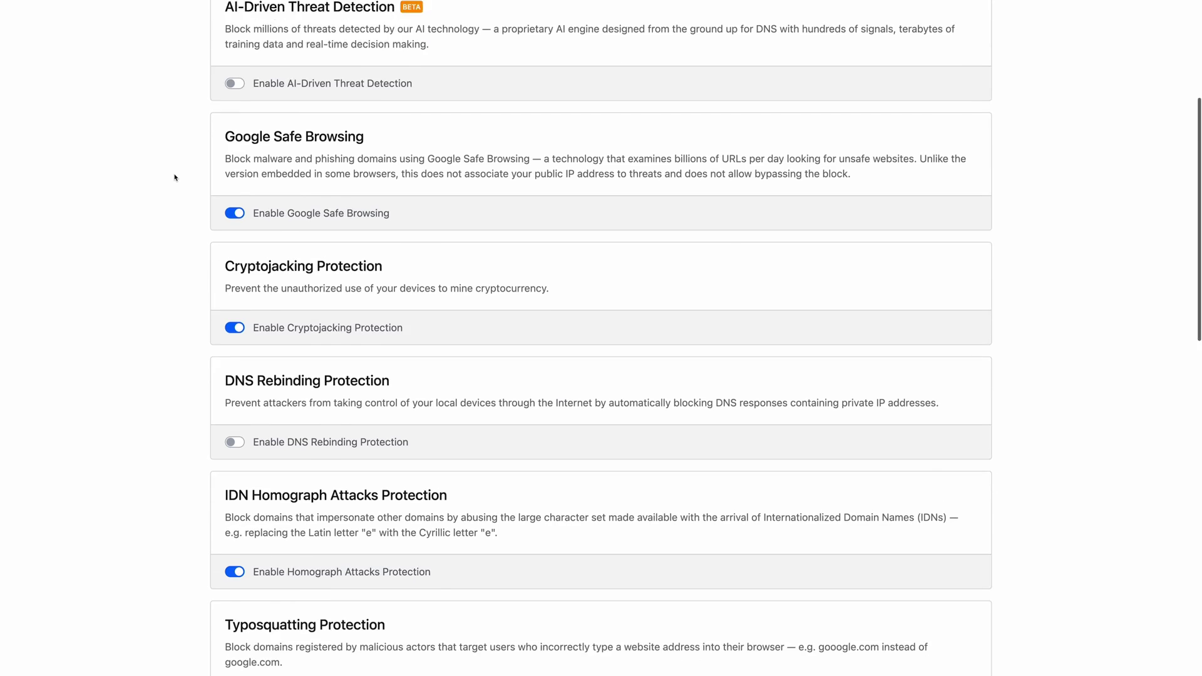
pyautogui.scroll(-7, 175, 178)
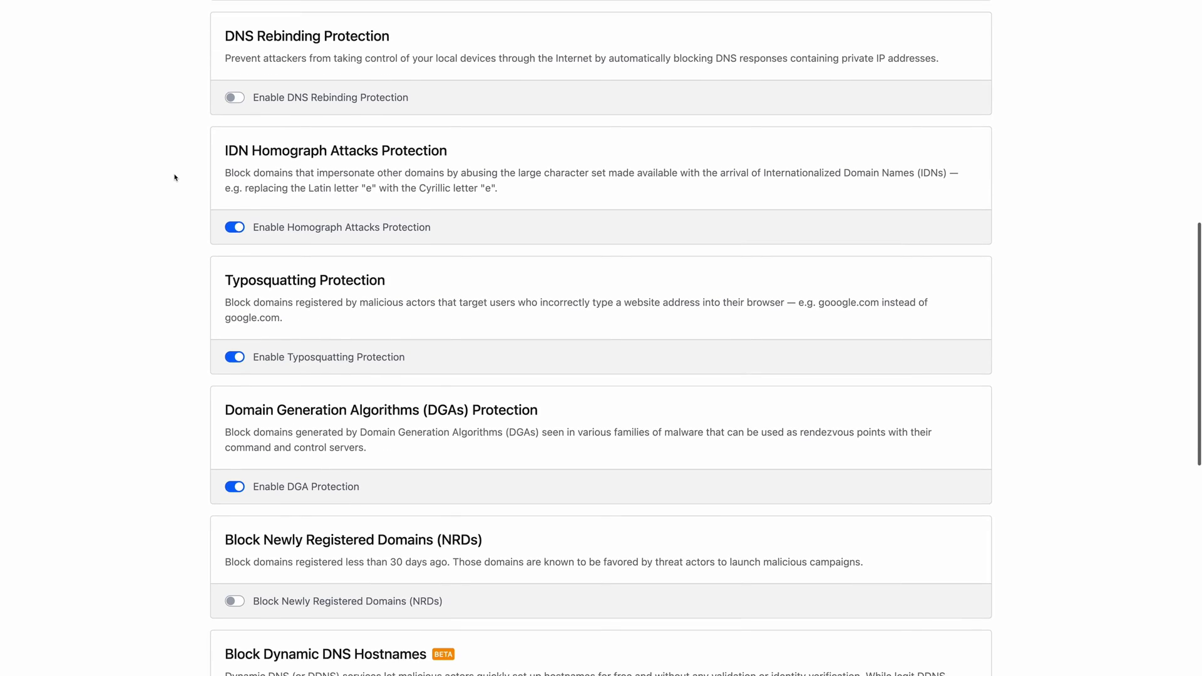
pyautogui.scroll(-6, 175, 178)
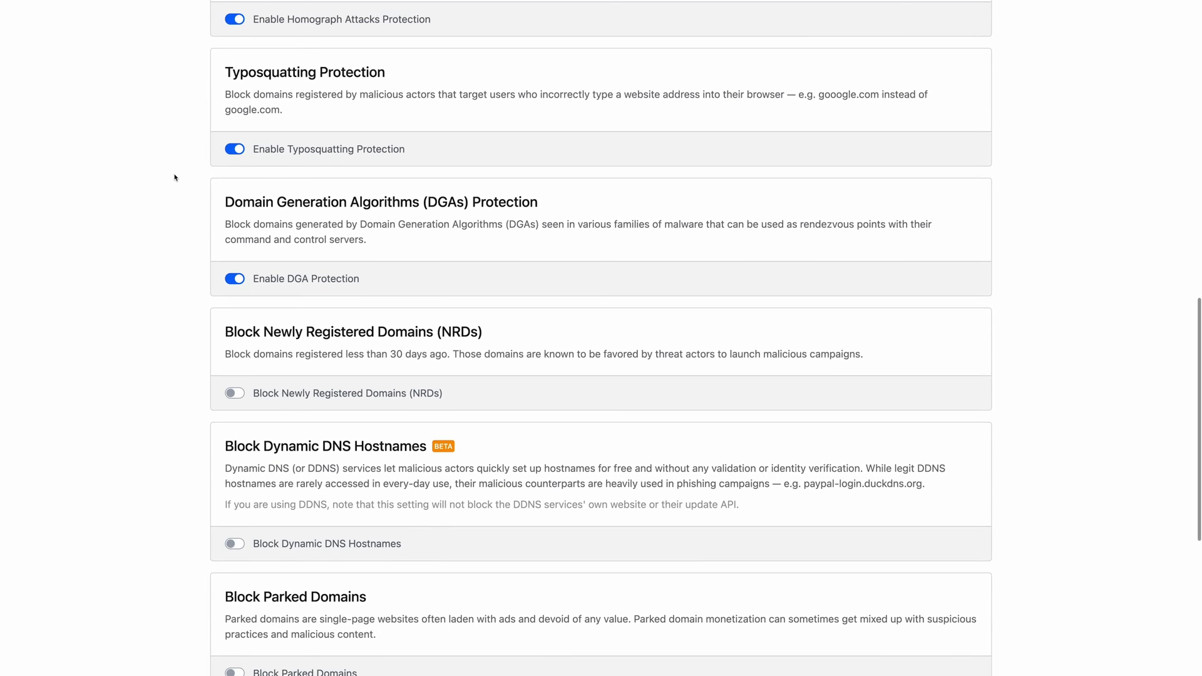
pyautogui.scroll(-6, 175, 178)
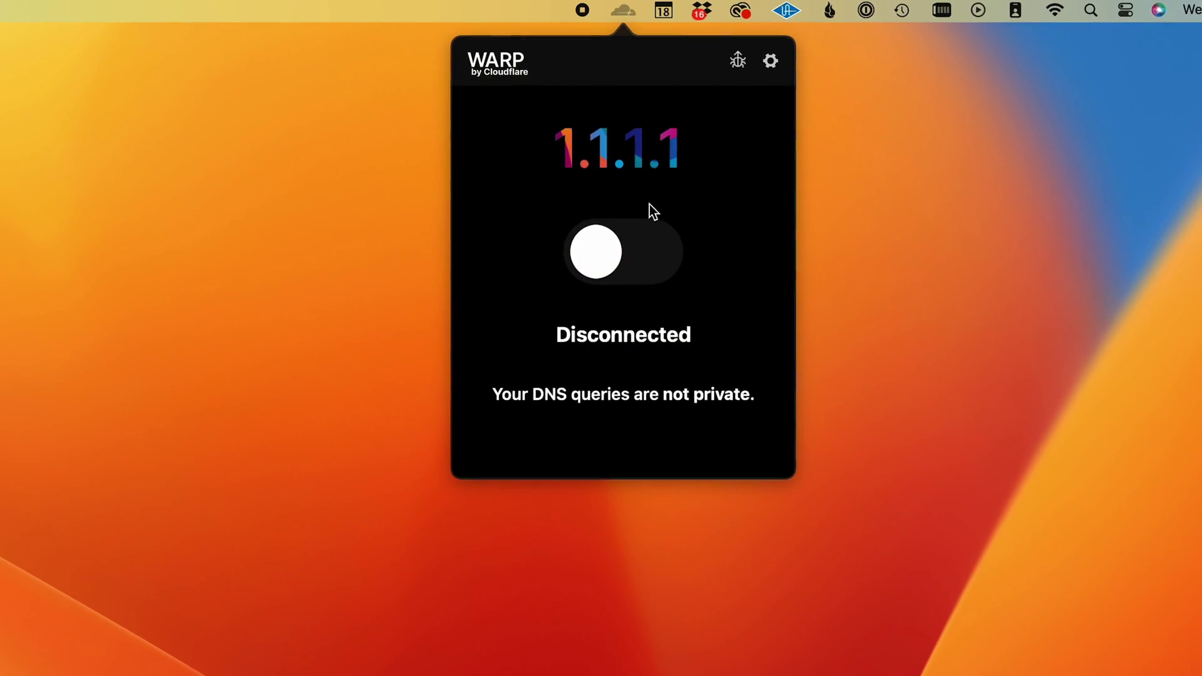
# - Switch the Cloudflare WARP 1.1.1.1 toggle from Disconnected to Connected
pyautogui.click(655, 252)
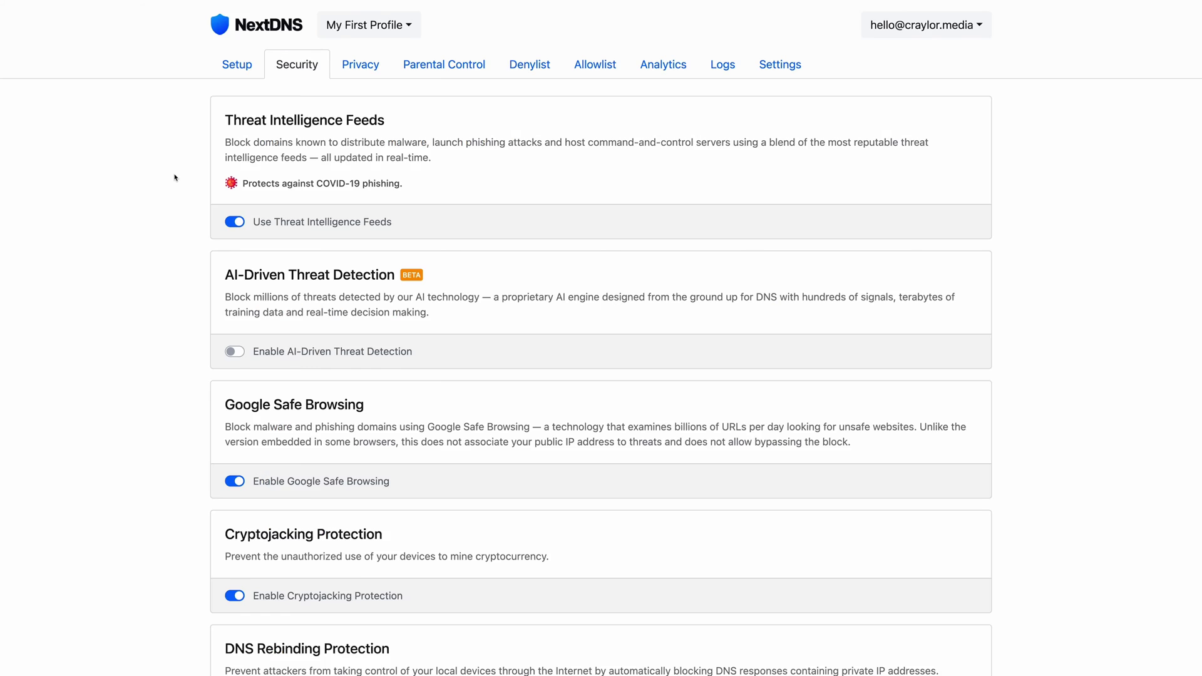
# - Show the Parental Control list of website and app categories to restrict
pyautogui.scroll(-5, 174, 179)
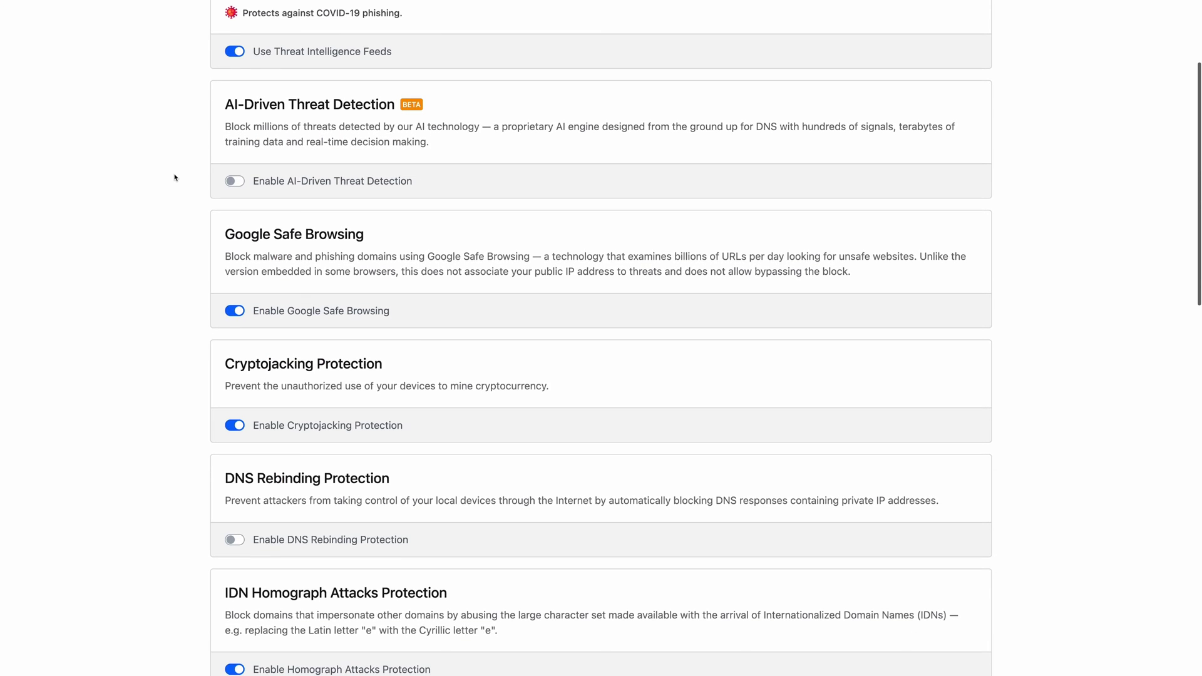
pyautogui.scroll(-6, 175, 177)
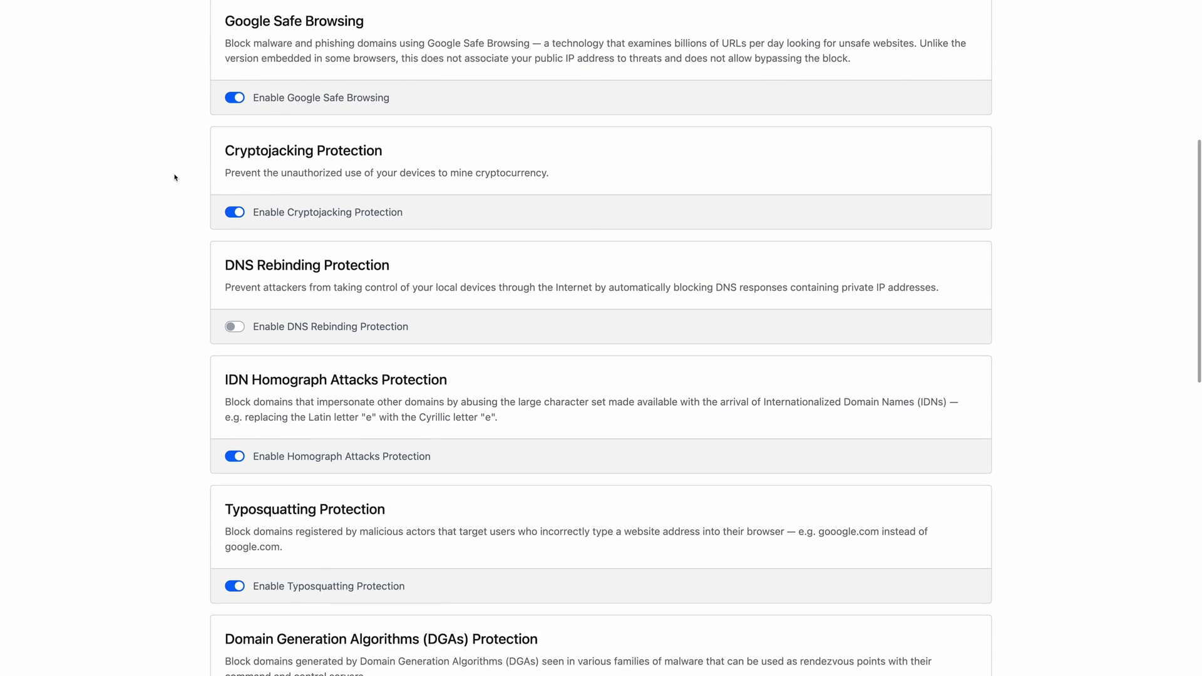
pyautogui.scroll(-6, 175, 178)
pyautogui.scroll(-5, 175, 178)
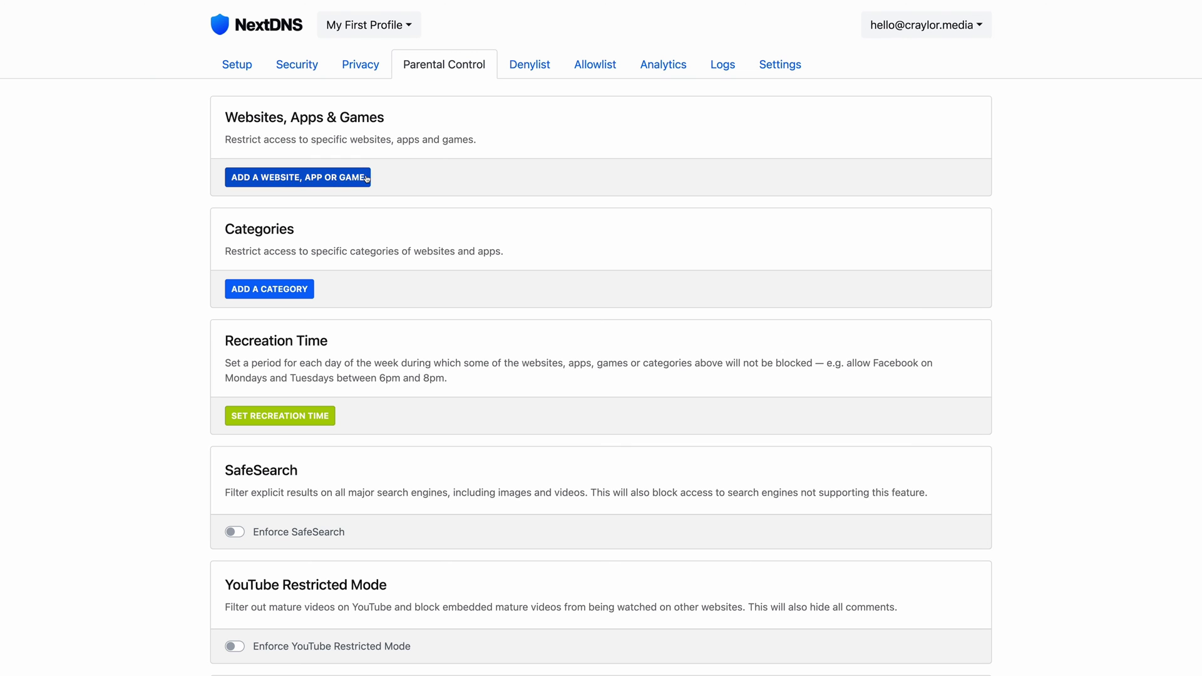
pyautogui.click(306, 283)
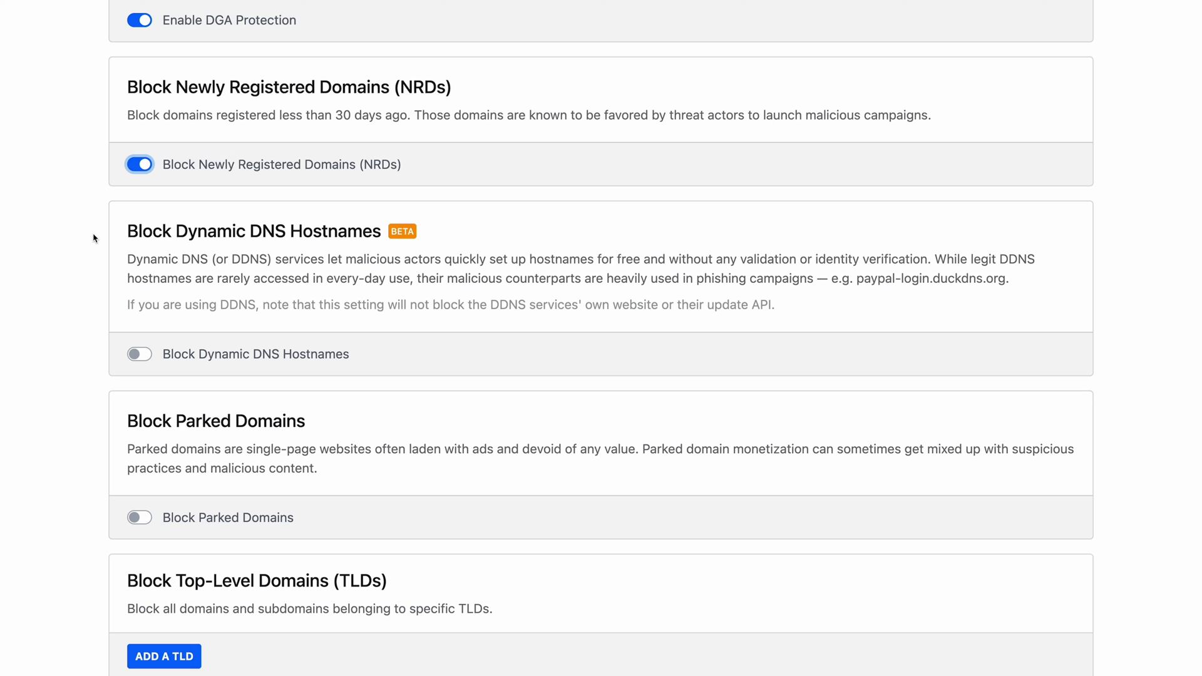
# - Scroll the Security settings down to the Block Parked Domains option
pyautogui.scroll(-3, 94, 238)
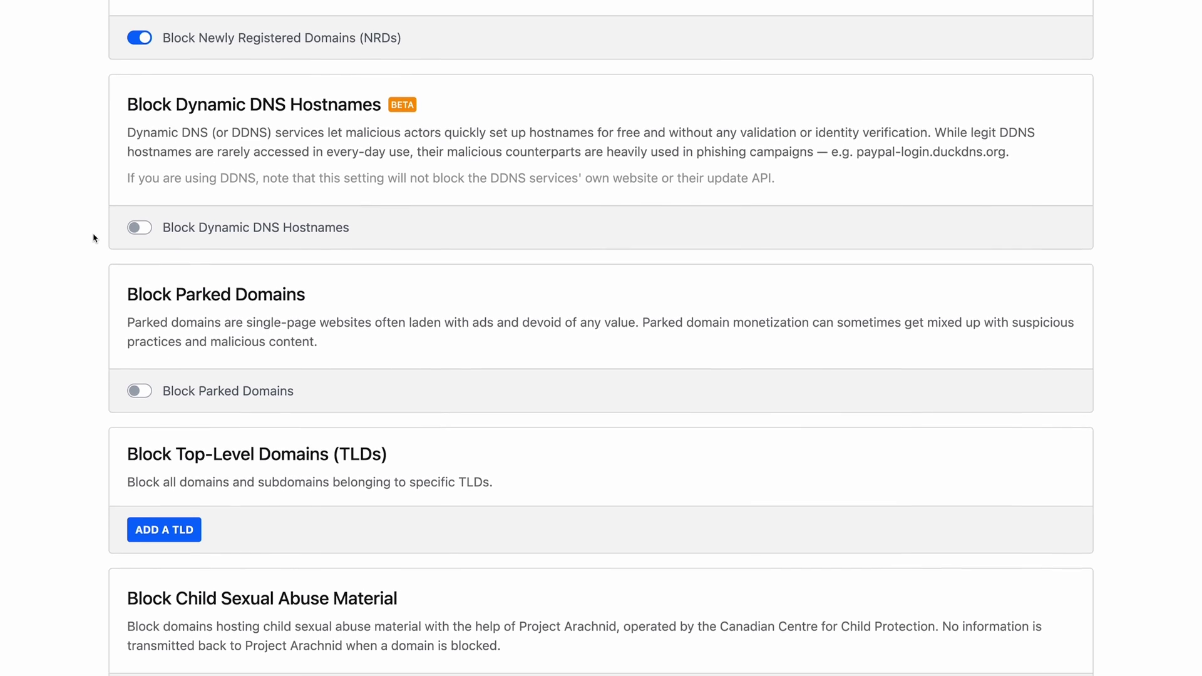
pyautogui.scroll(-1, 94, 238)
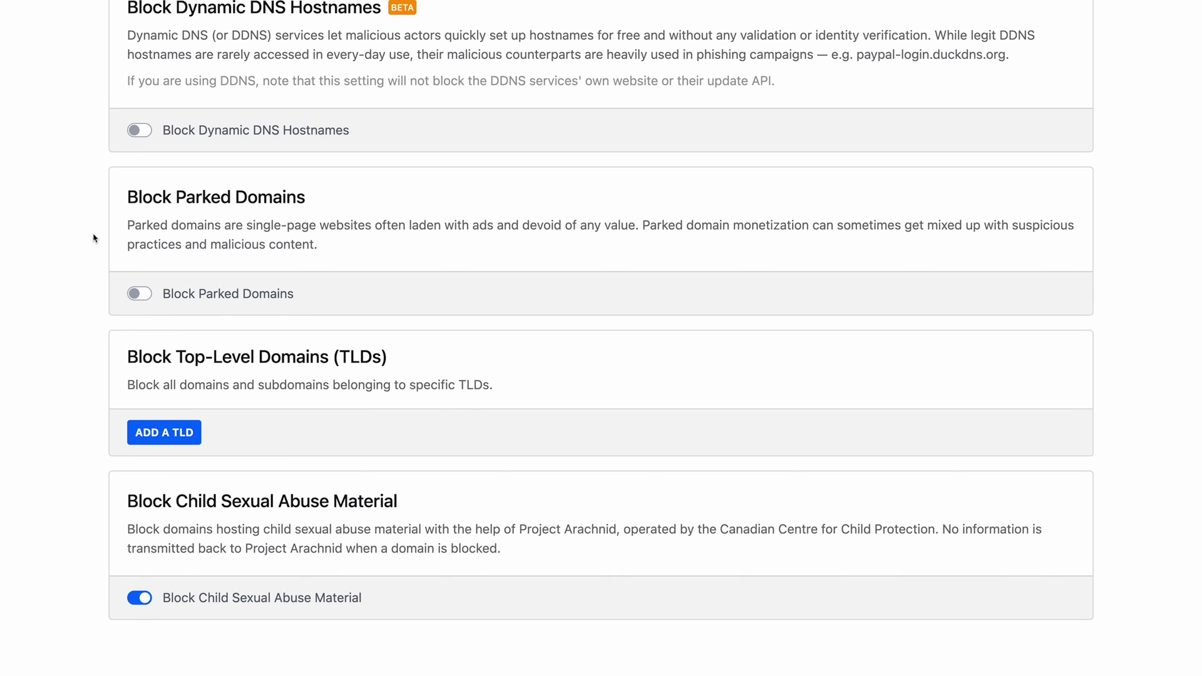